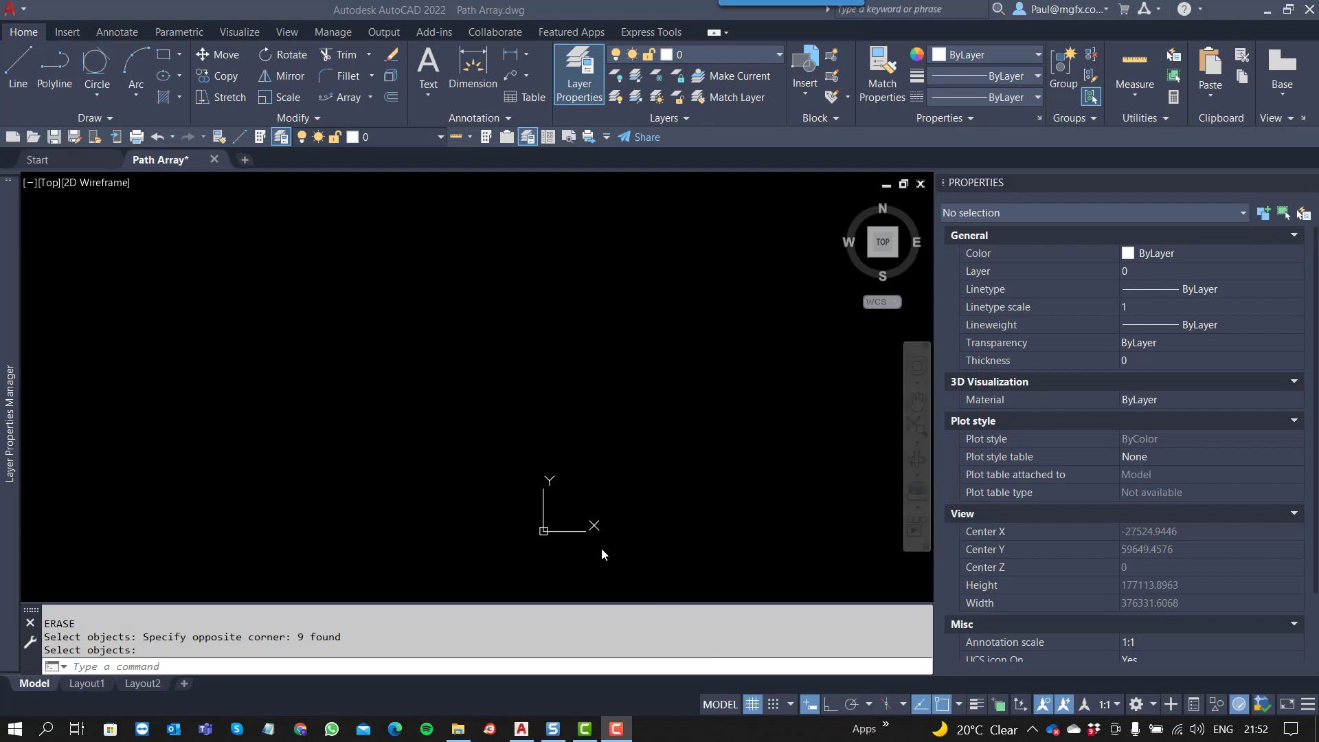
# Close the Path Array drawing and discard its unsaved changes
pyautogui.scroll(5, 546, 518)
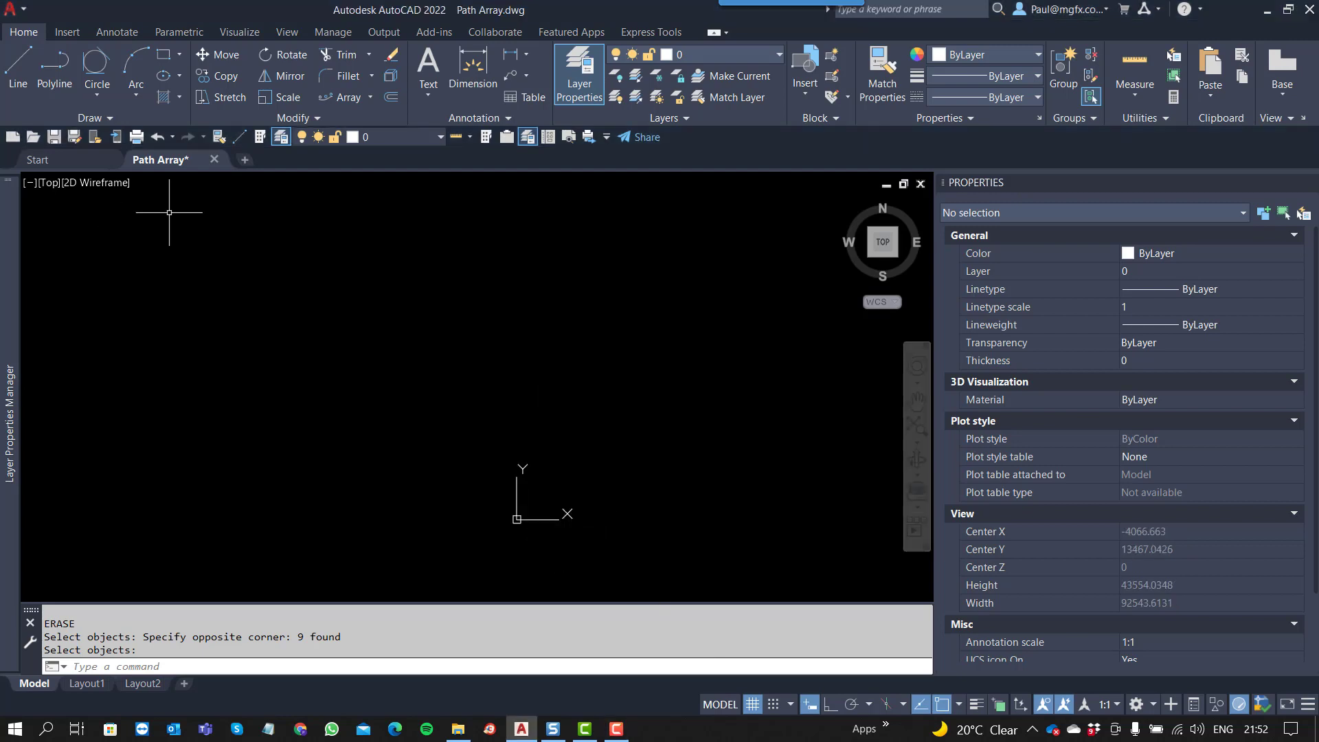
pyautogui.click(213, 160)
pyautogui.click(710, 401)
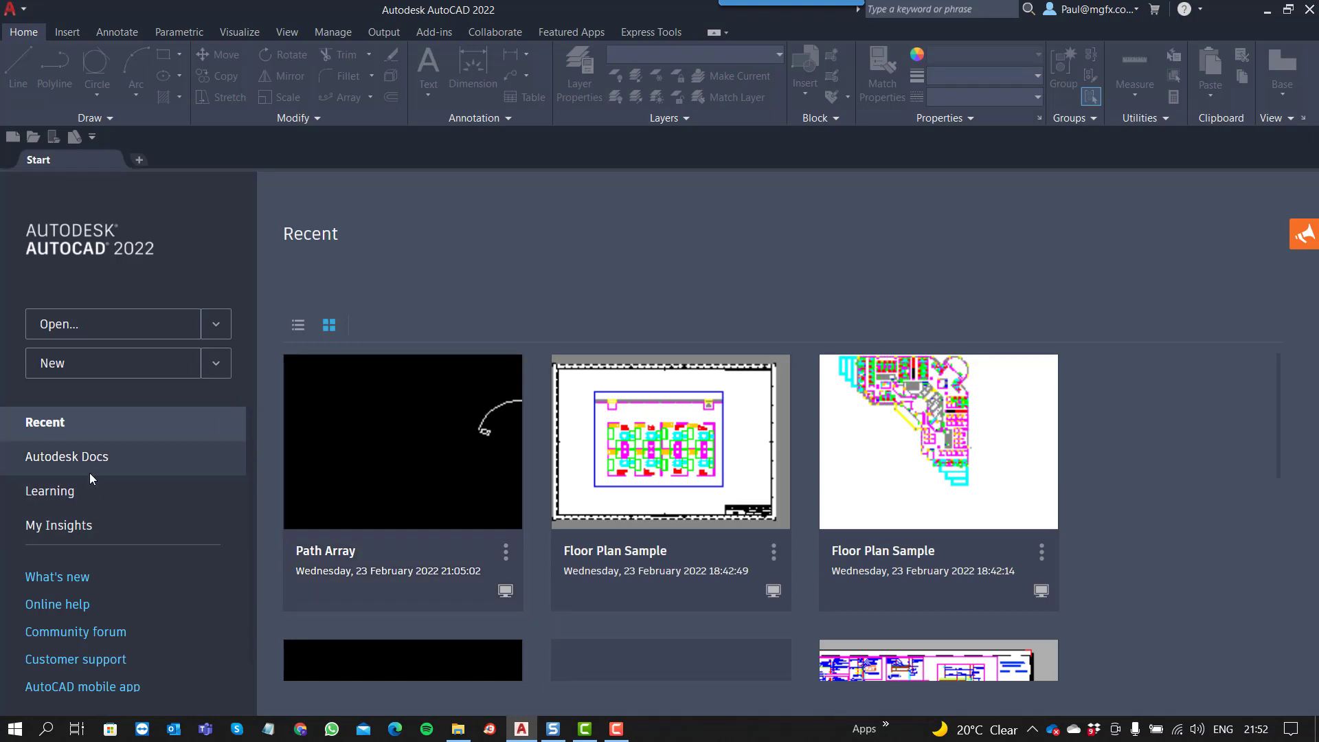
# Create a new drawing, Drawing2, from the acadiso.dwt template
pyautogui.click(215, 363)
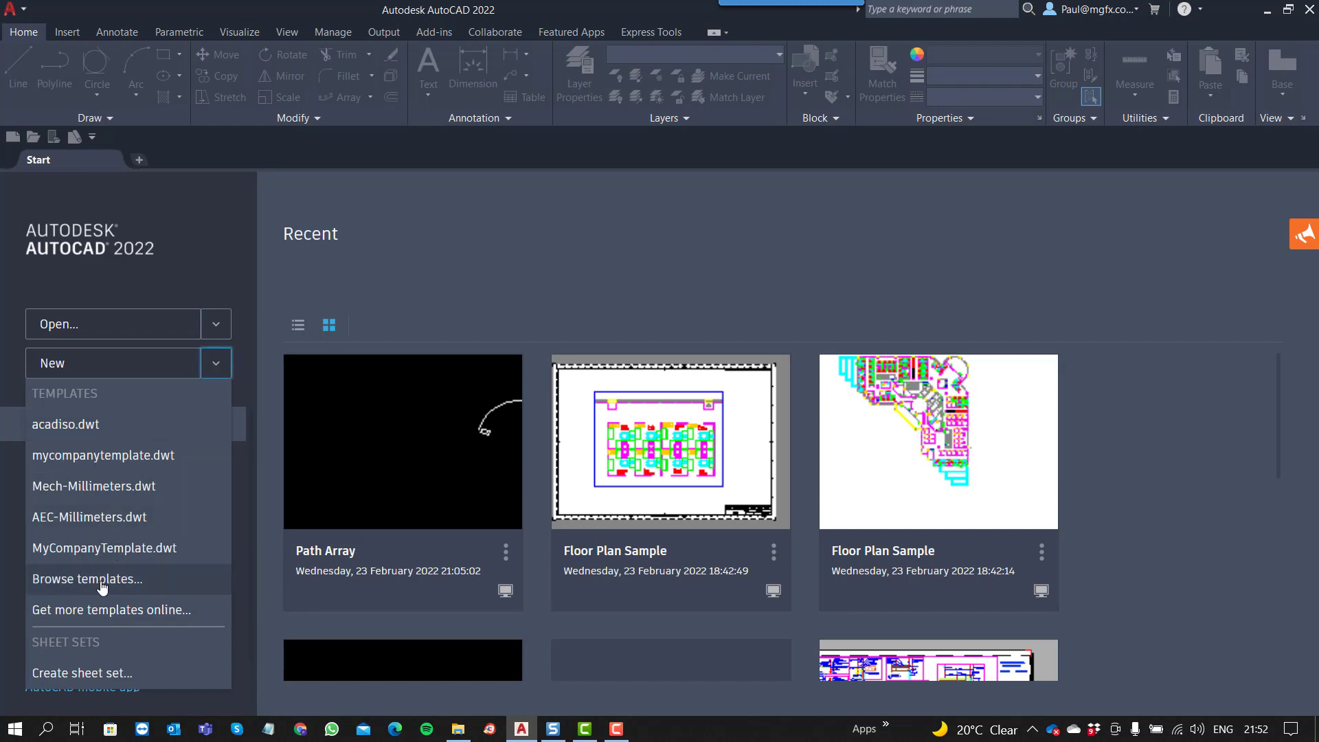
pyautogui.click(86, 423)
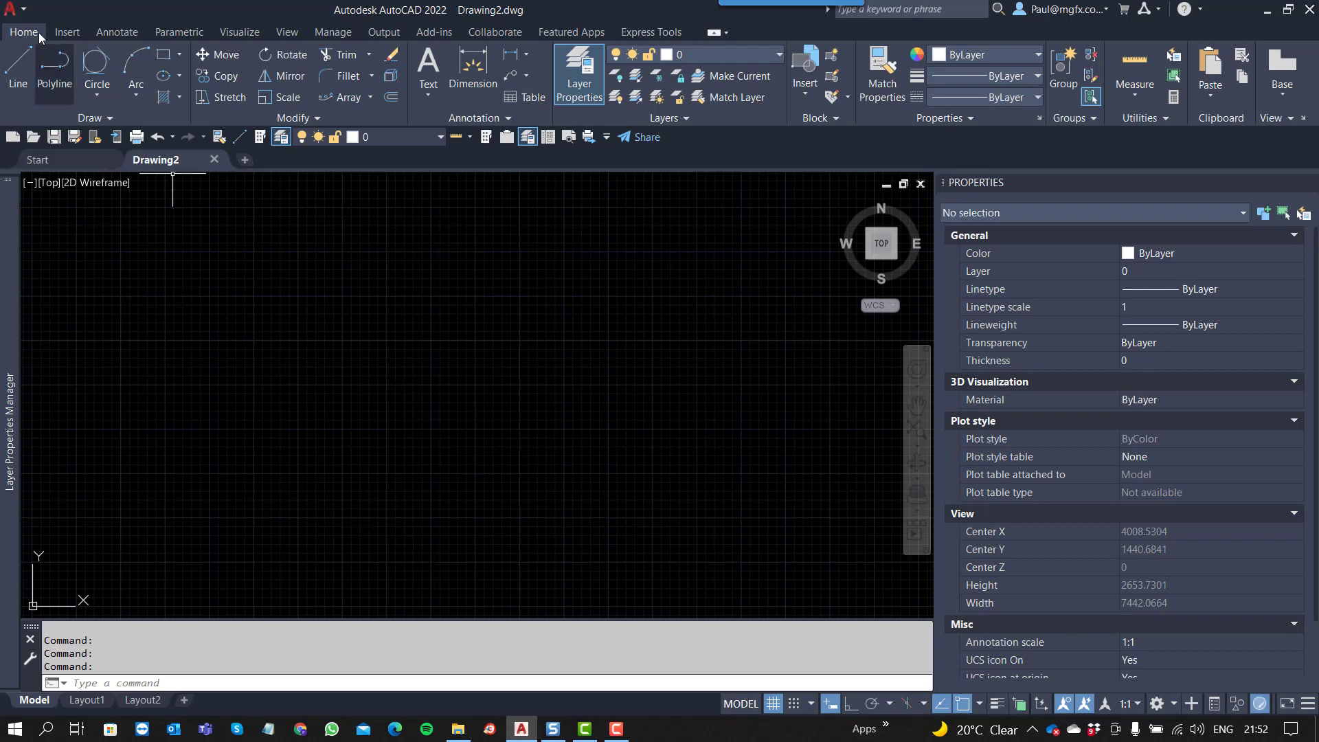
# In Options drawing window colours, set the uniform background to White and apply
pyautogui.click(14, 10)
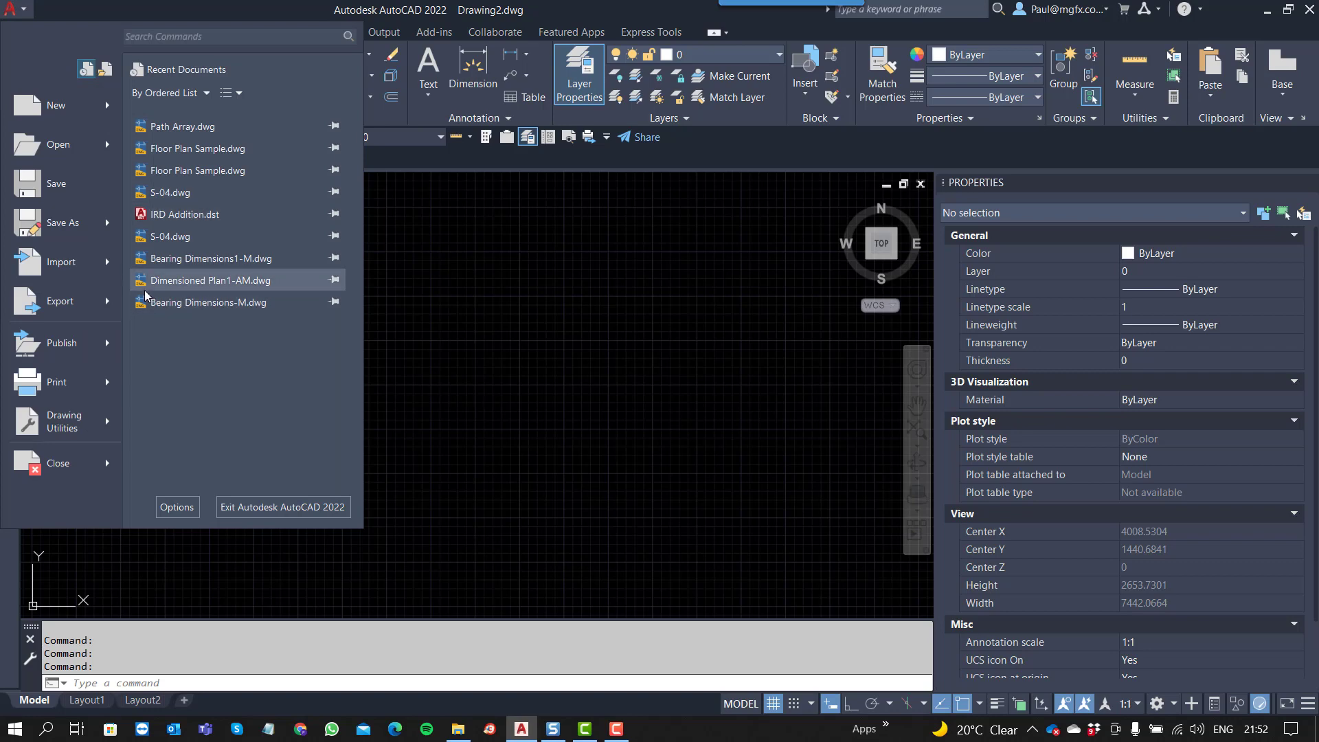
pyautogui.click(165, 506)
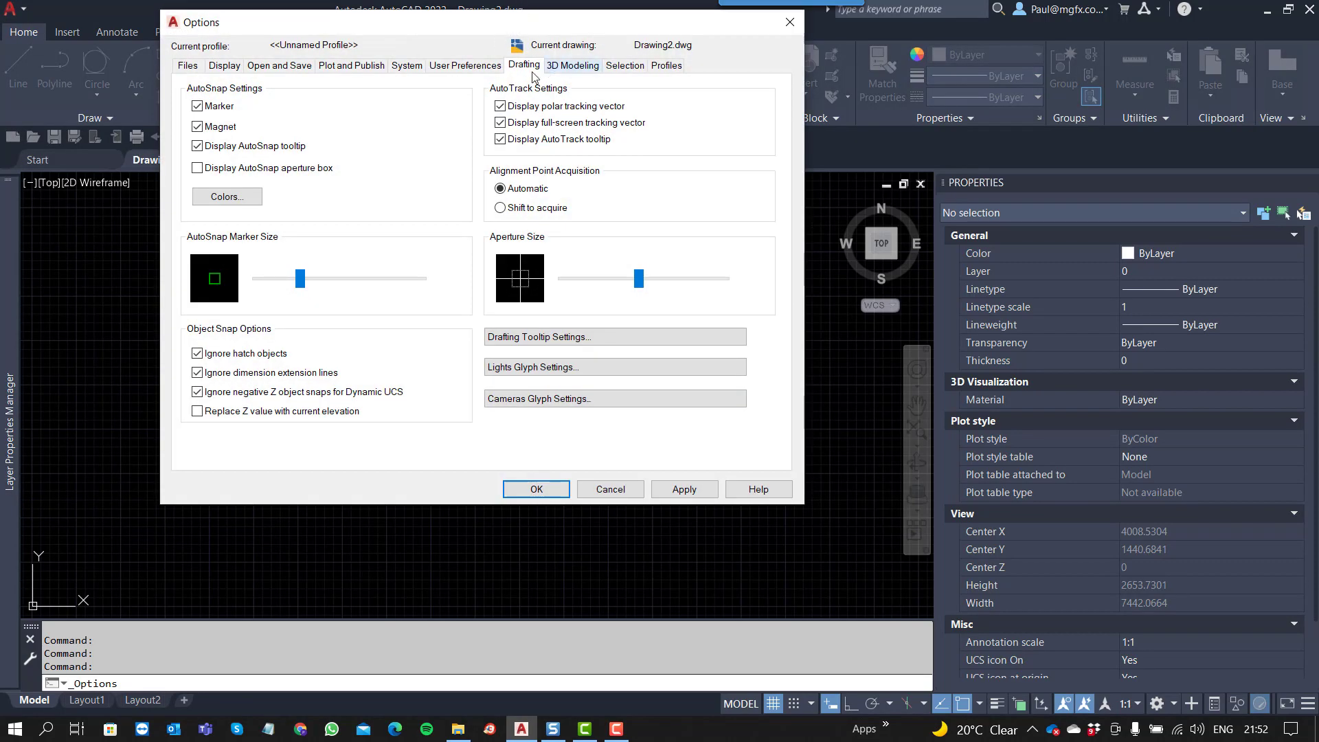
pyautogui.click(227, 197)
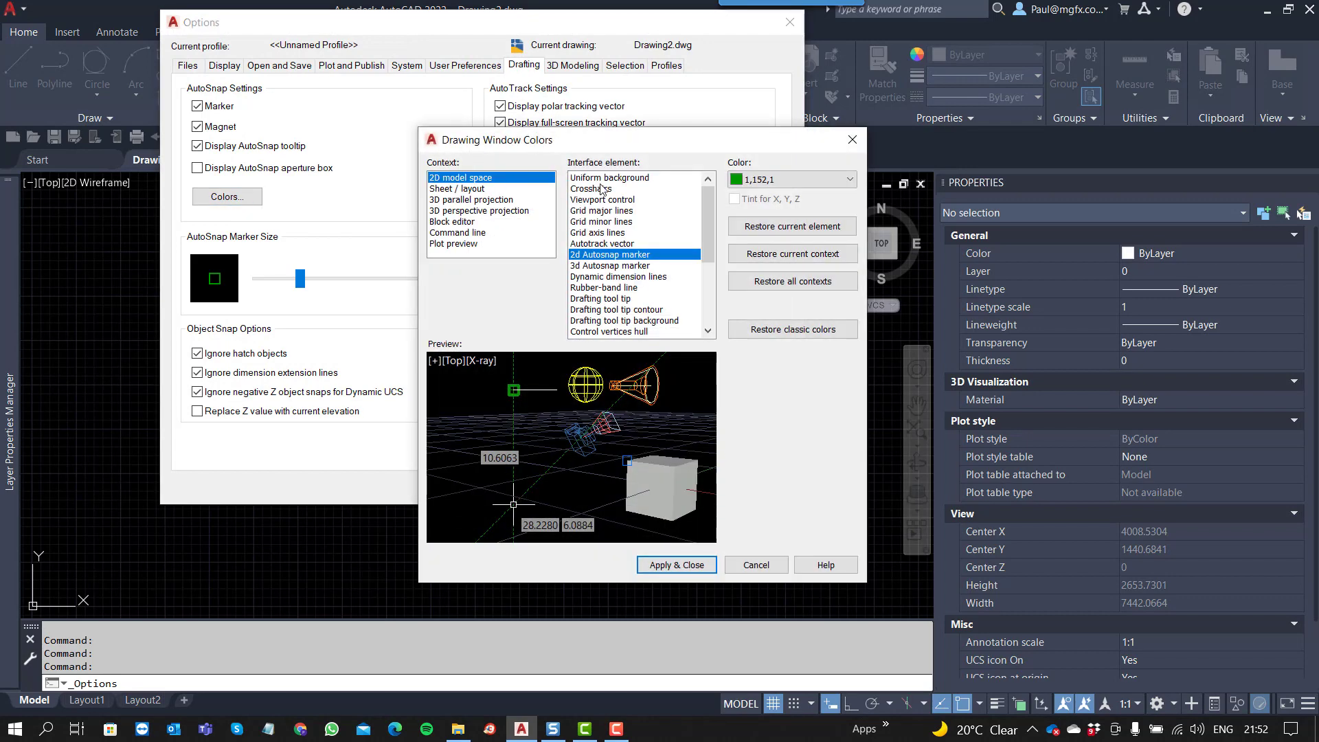
pyautogui.click(597, 179)
pyautogui.click(849, 179)
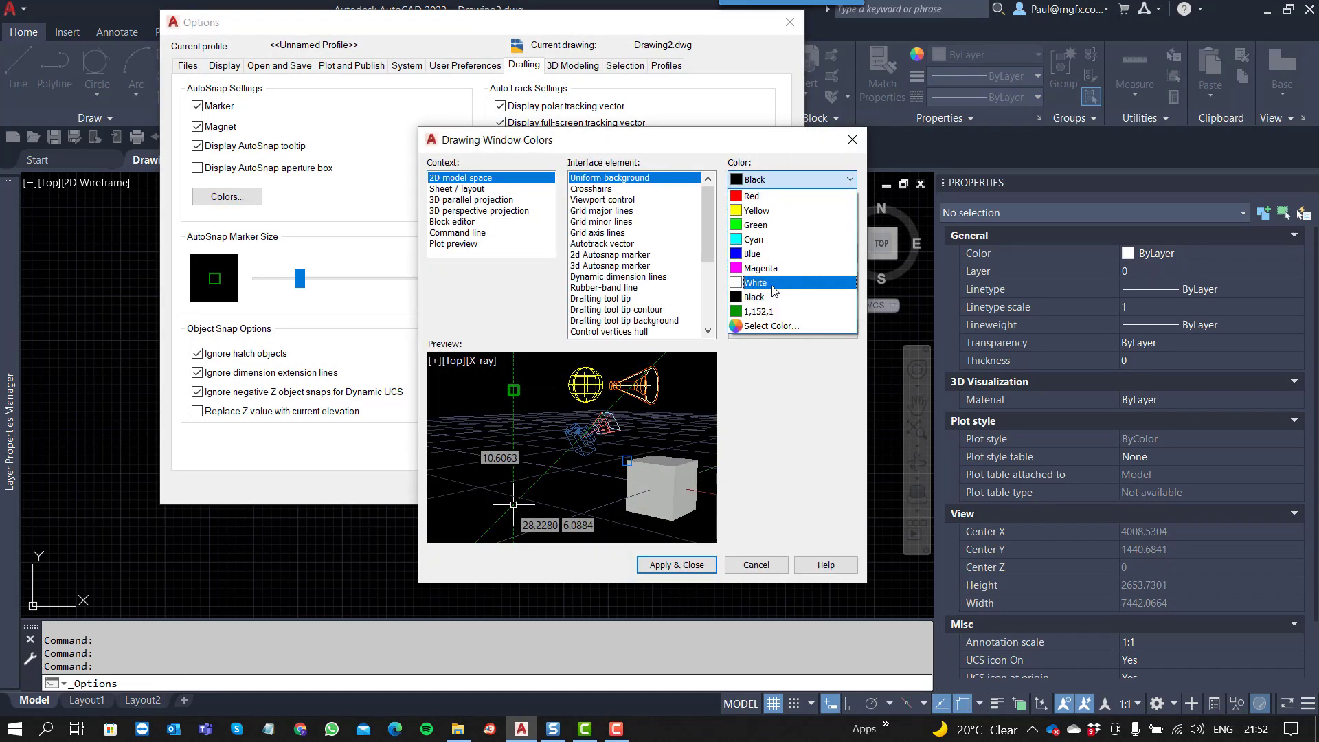
pyautogui.click(769, 297)
pyautogui.click(673, 565)
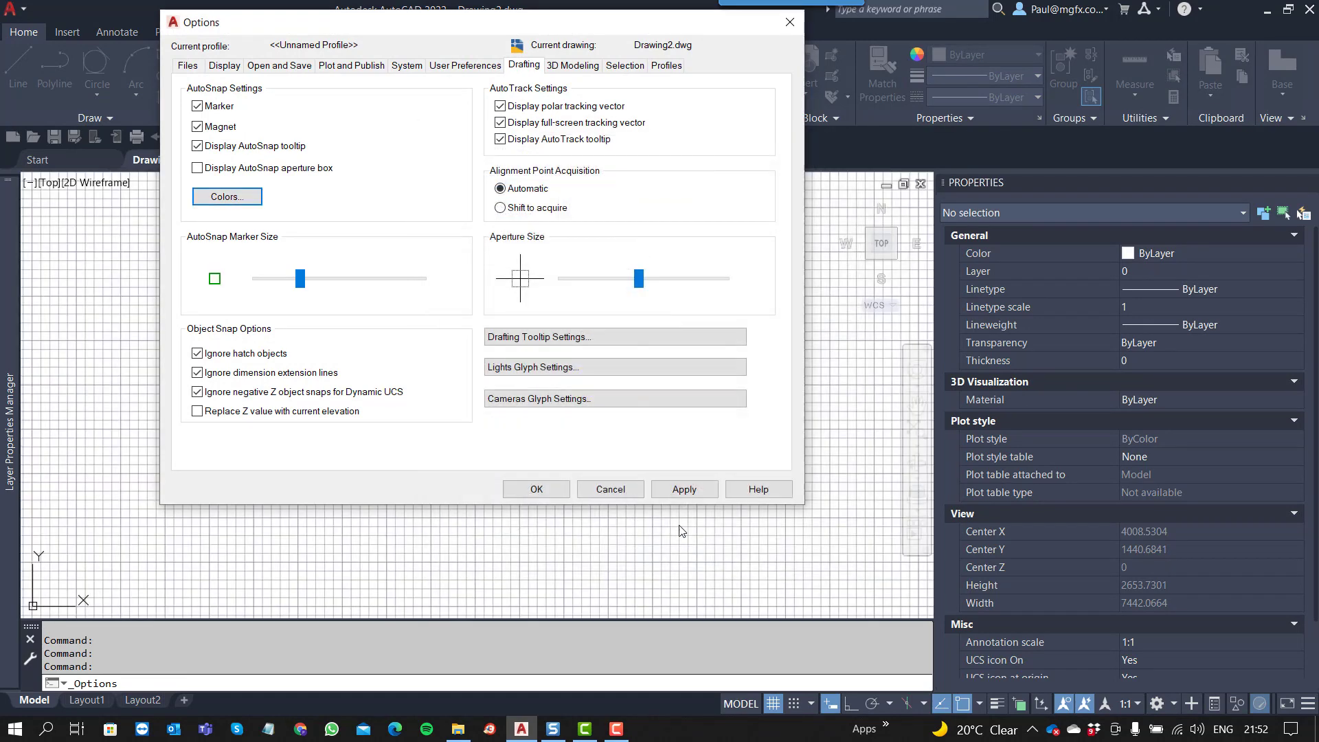
pyautogui.click(536, 489)
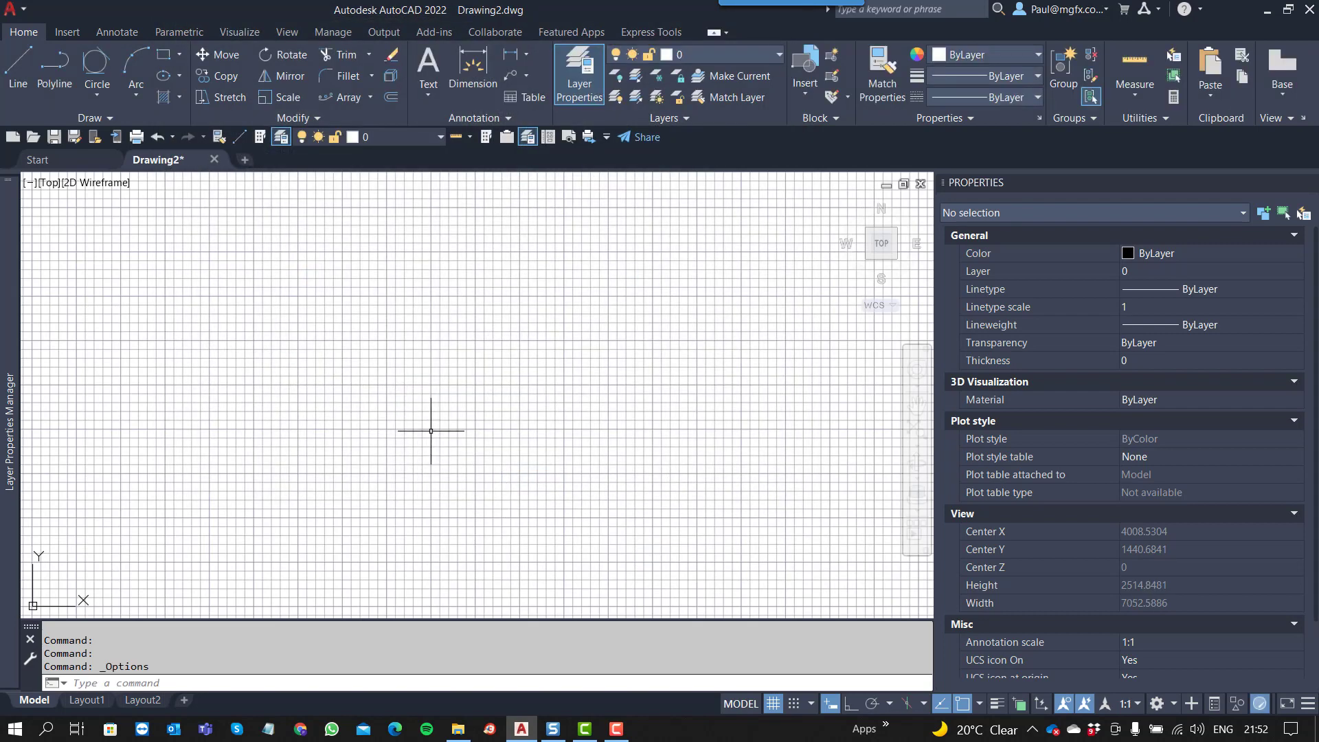
# Uncheck Adaptive grid in the Grid Settings dialog
pyautogui.scroll(3, 430, 431)
pyautogui.scroll(-8, 431, 431)
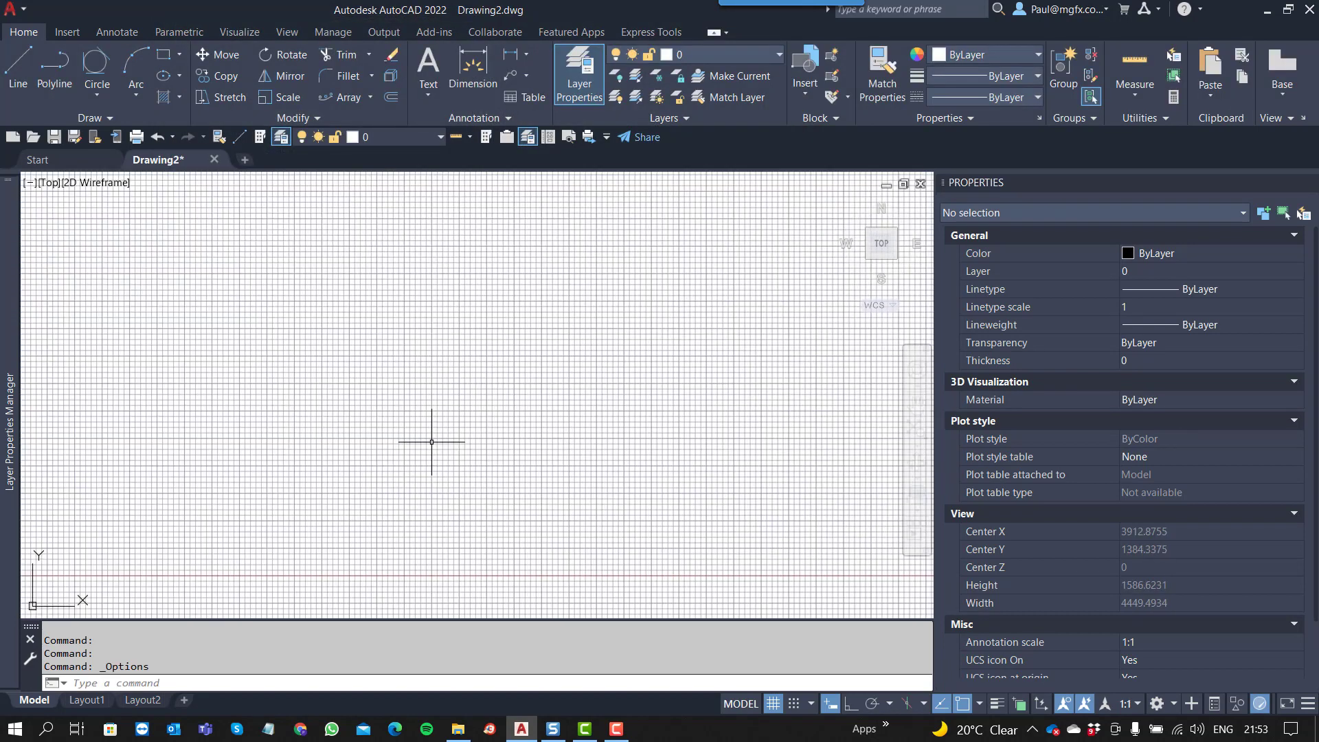
pyautogui.scroll(2, 432, 441)
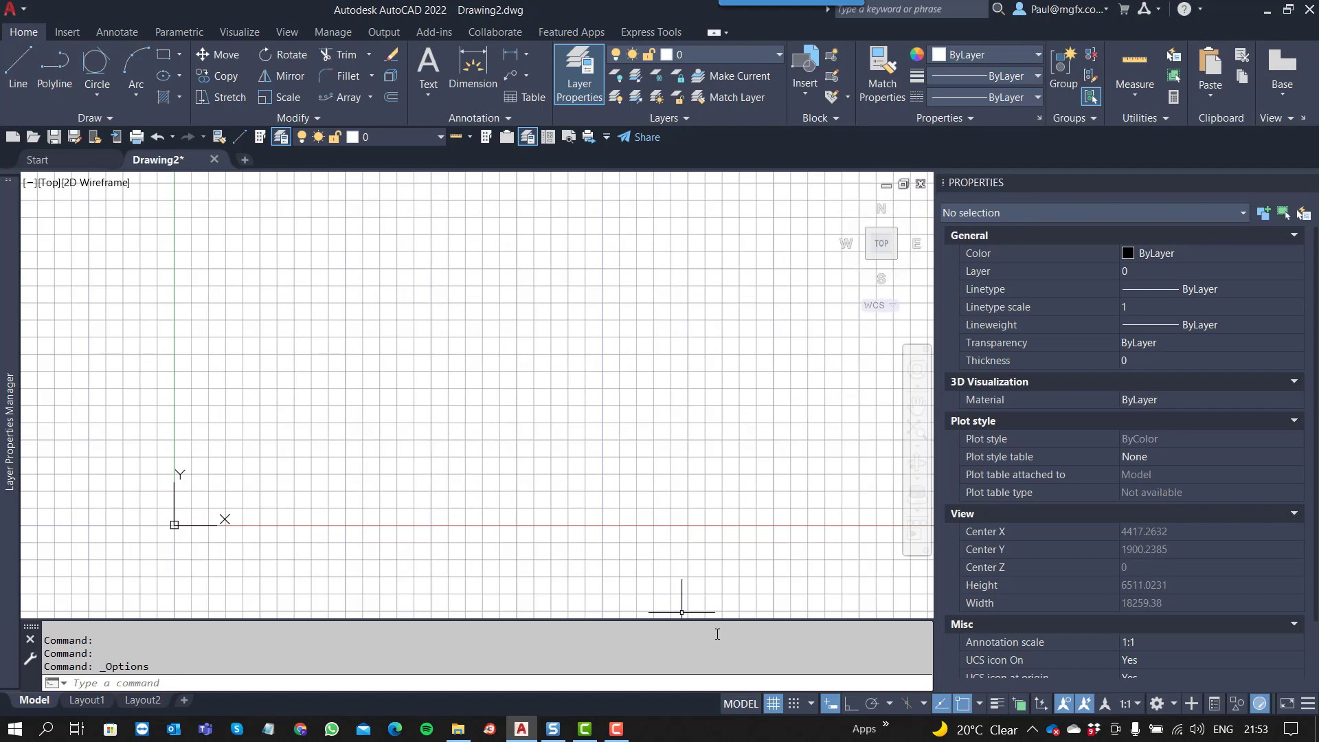
pyautogui.rightClick(773, 703)
pyautogui.click(720, 682)
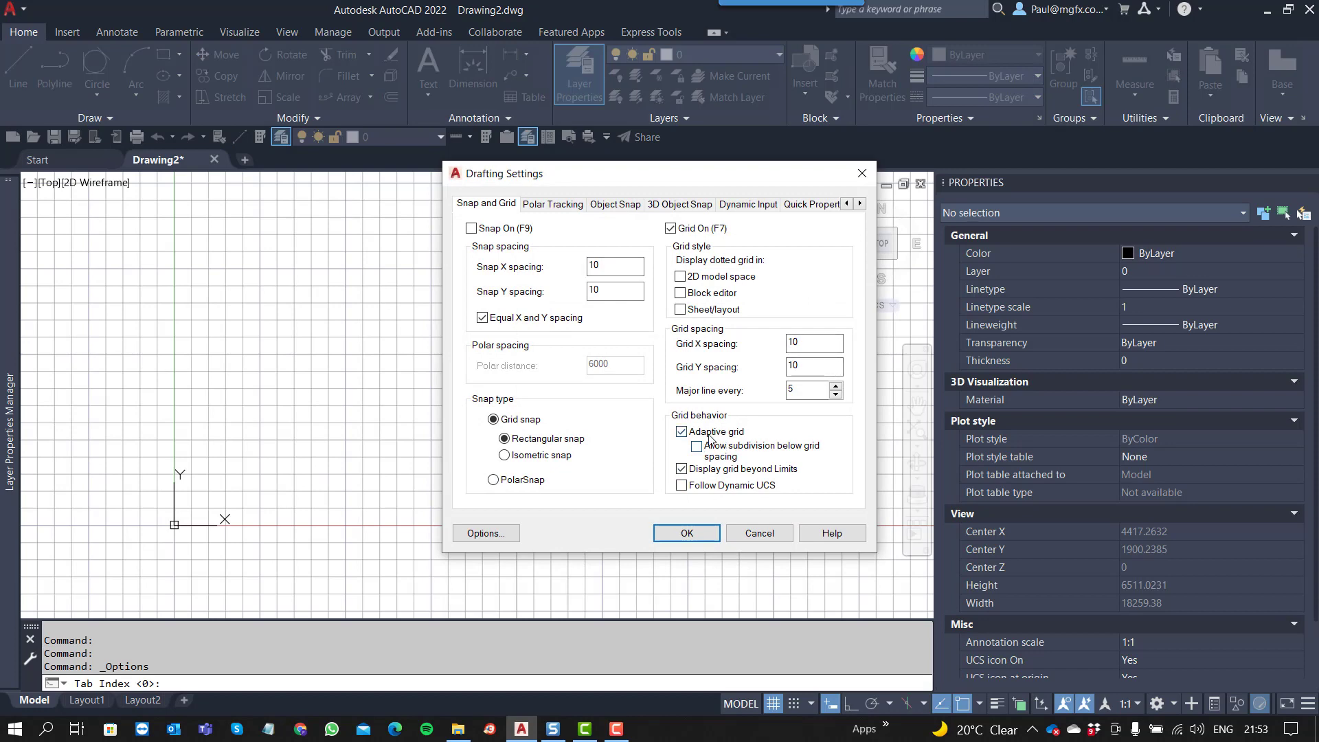
pyautogui.click(681, 432)
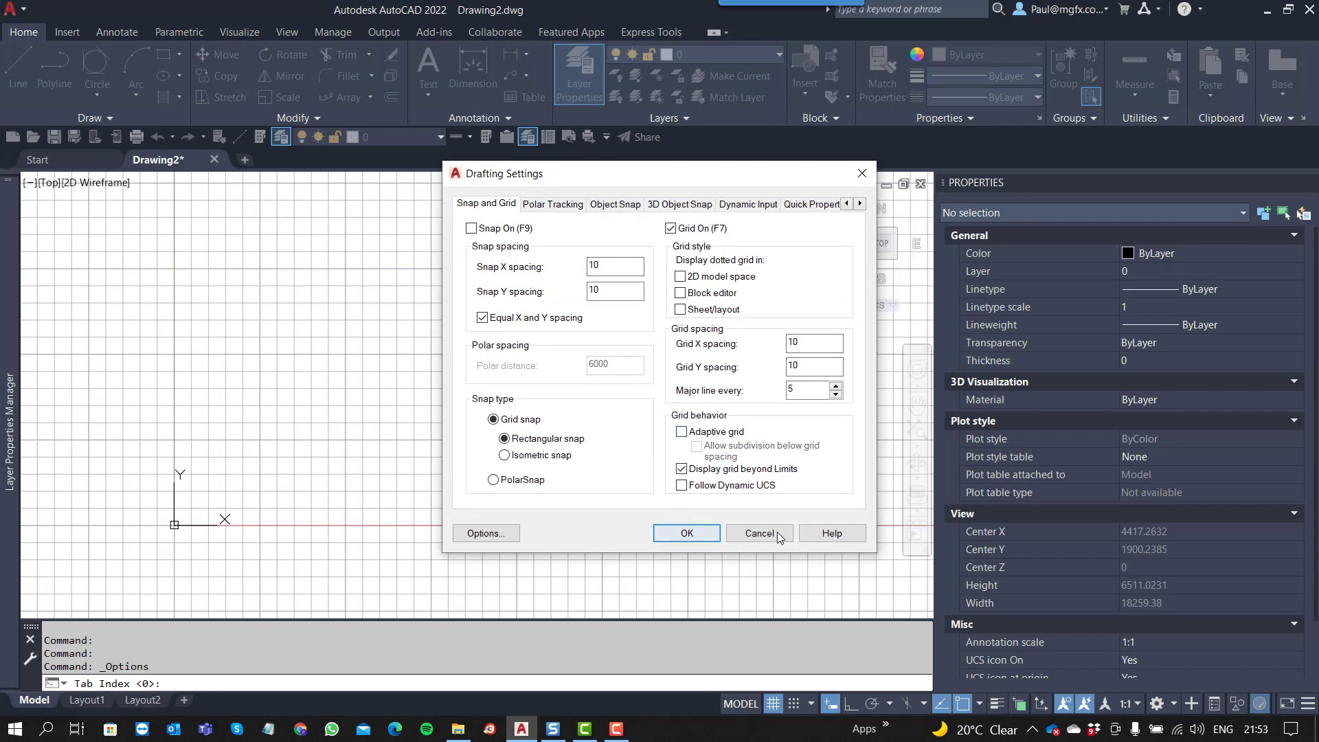
pyautogui.click(687, 533)
# Reopen the grid settings to confirm adaptive grid remains off
pyautogui.scroll(2, 467, 481)
pyautogui.scroll(12, 448, 481)
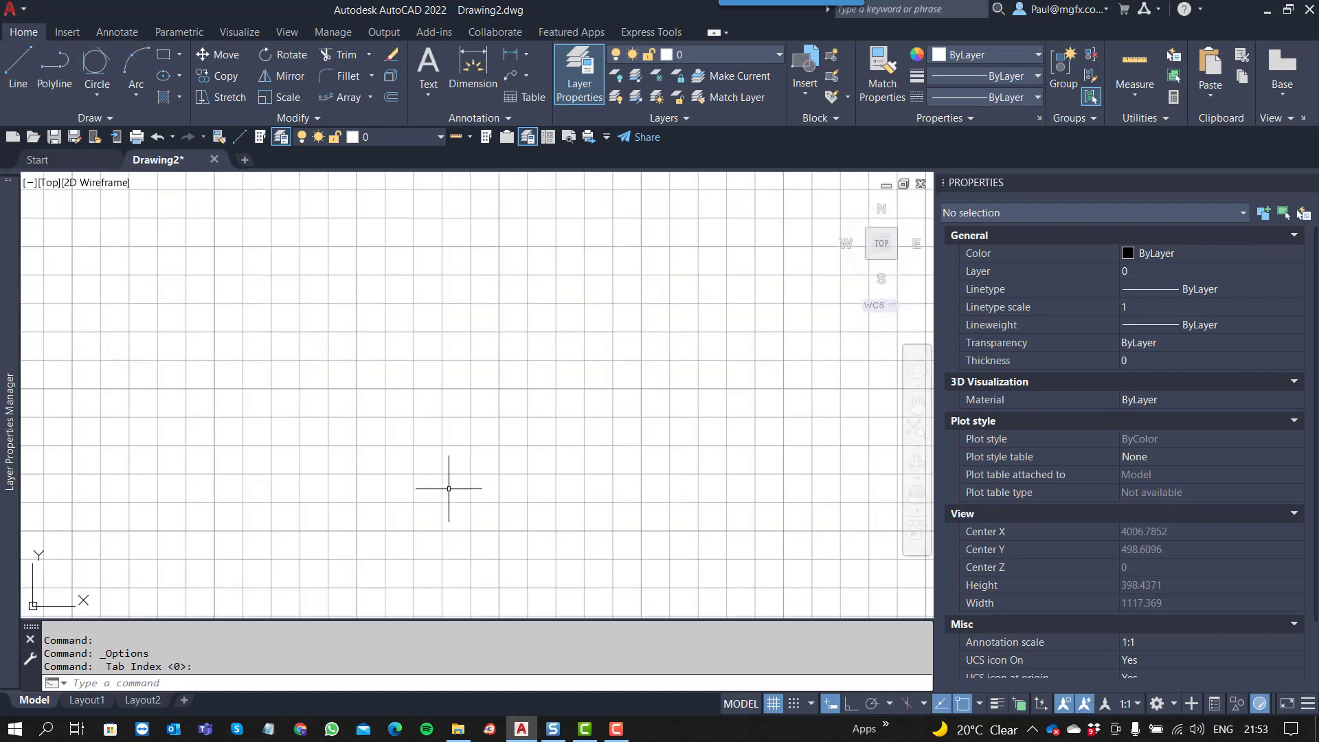
pyautogui.scroll(4, 453, 471)
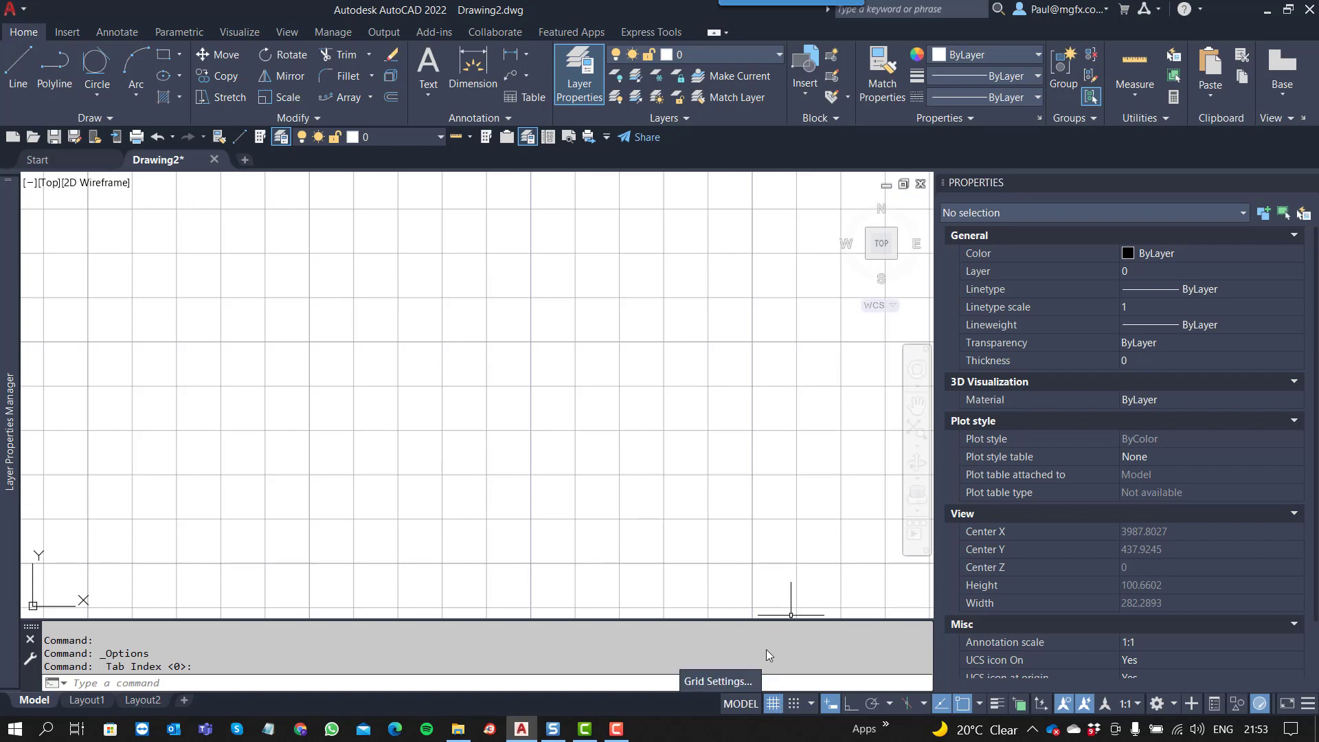
pyautogui.click(729, 683)
pyautogui.press('Return')
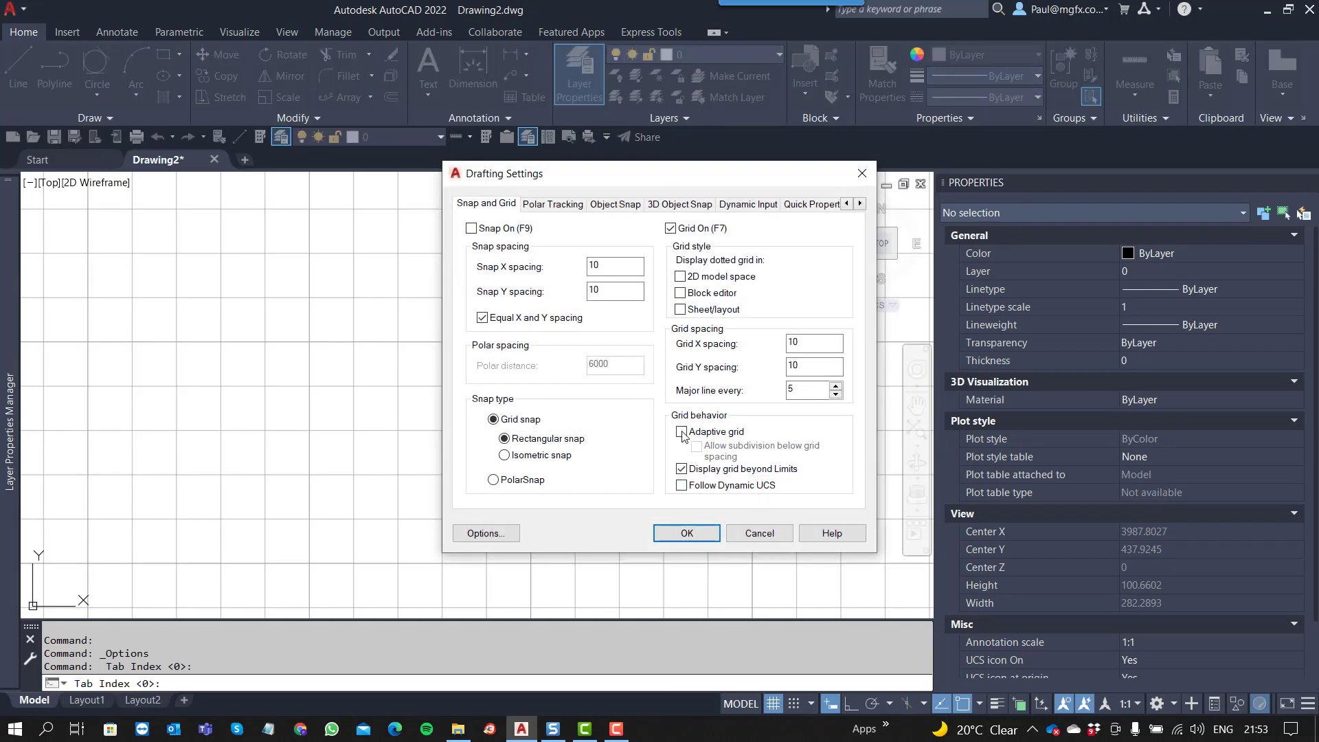
pyautogui.click(674, 538)
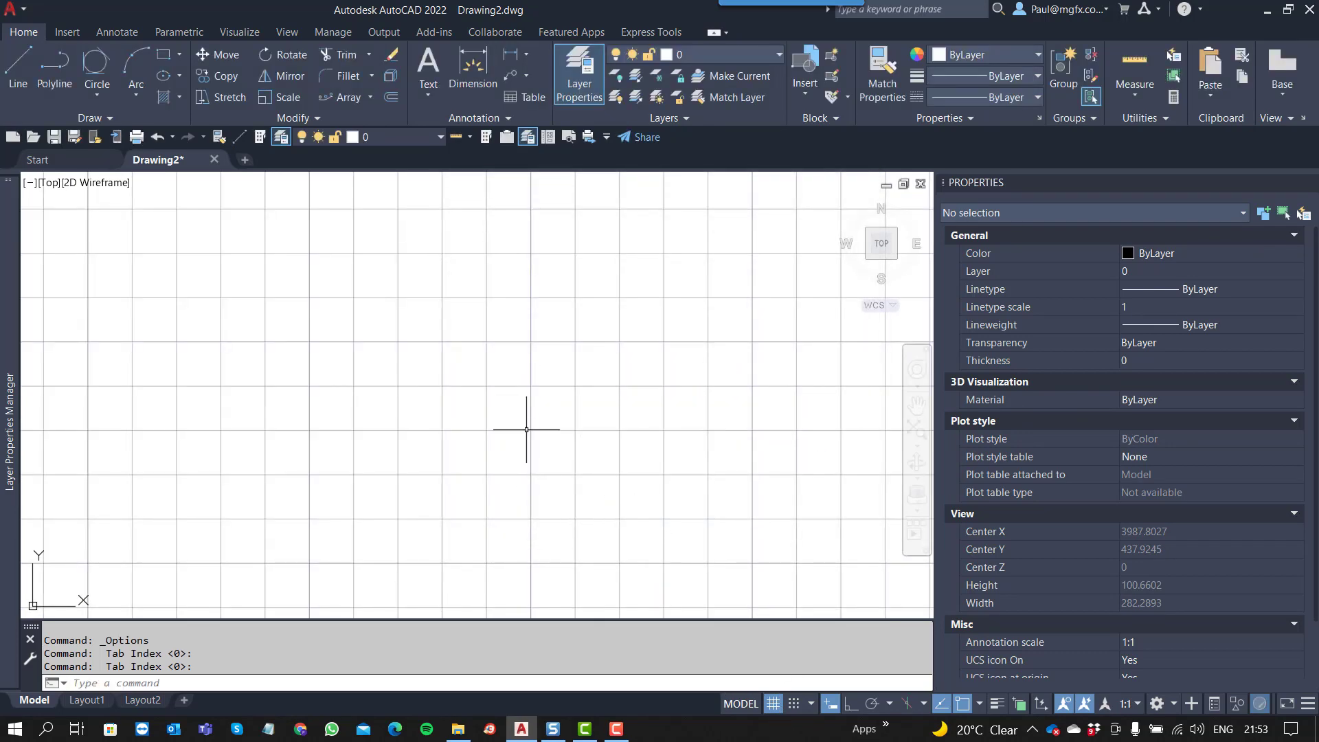
# Zoom out and pan to check the grid keeps its fixed 10-unit spacing
pyautogui.scroll(-4, 493, 424)
pyautogui.scroll(-2, 515, 456)
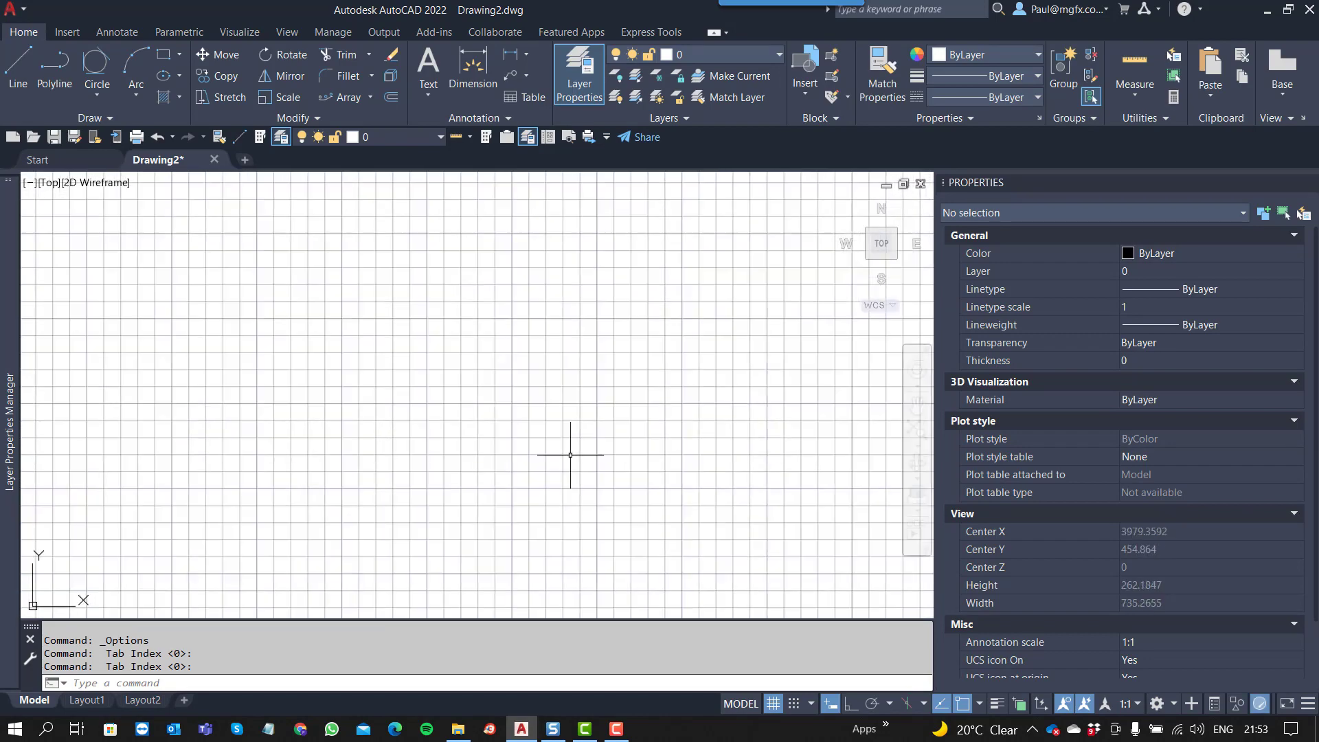
pyautogui.scroll(-20, 571, 453)
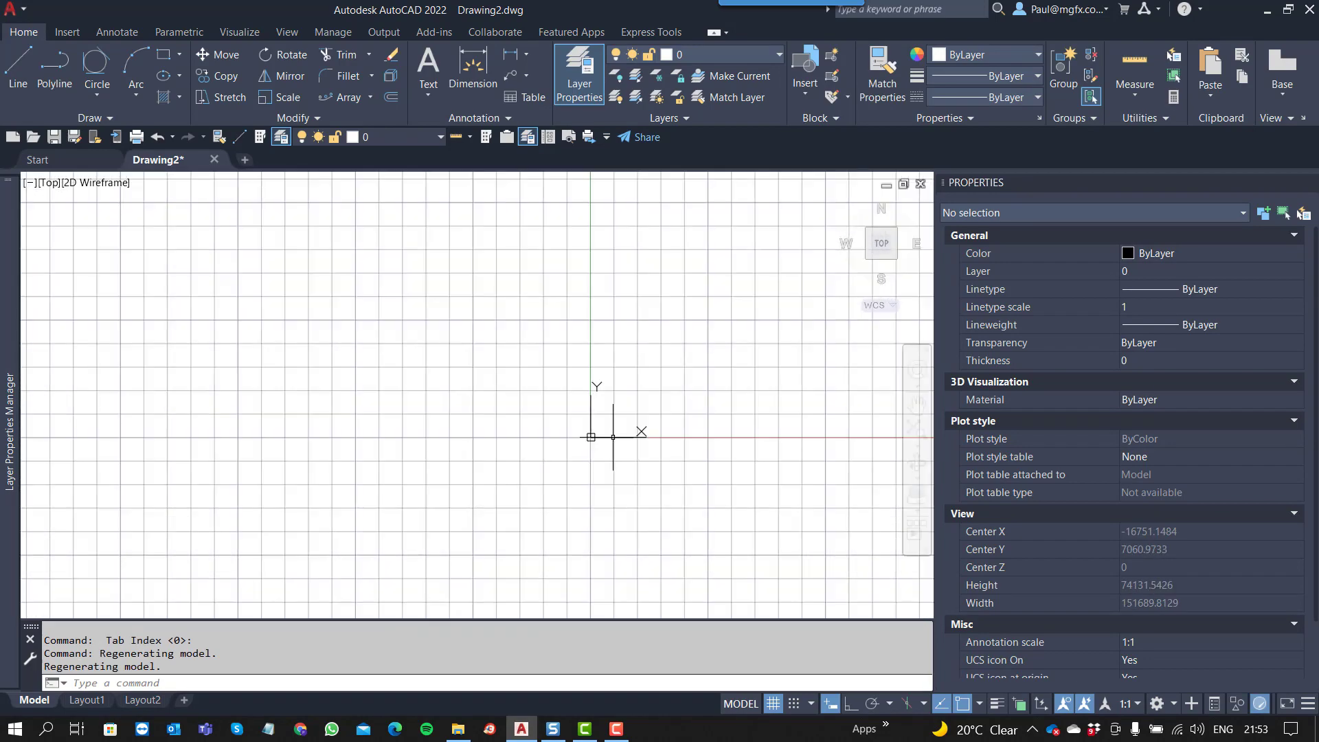
pyautogui.scroll(-15, 580, 446)
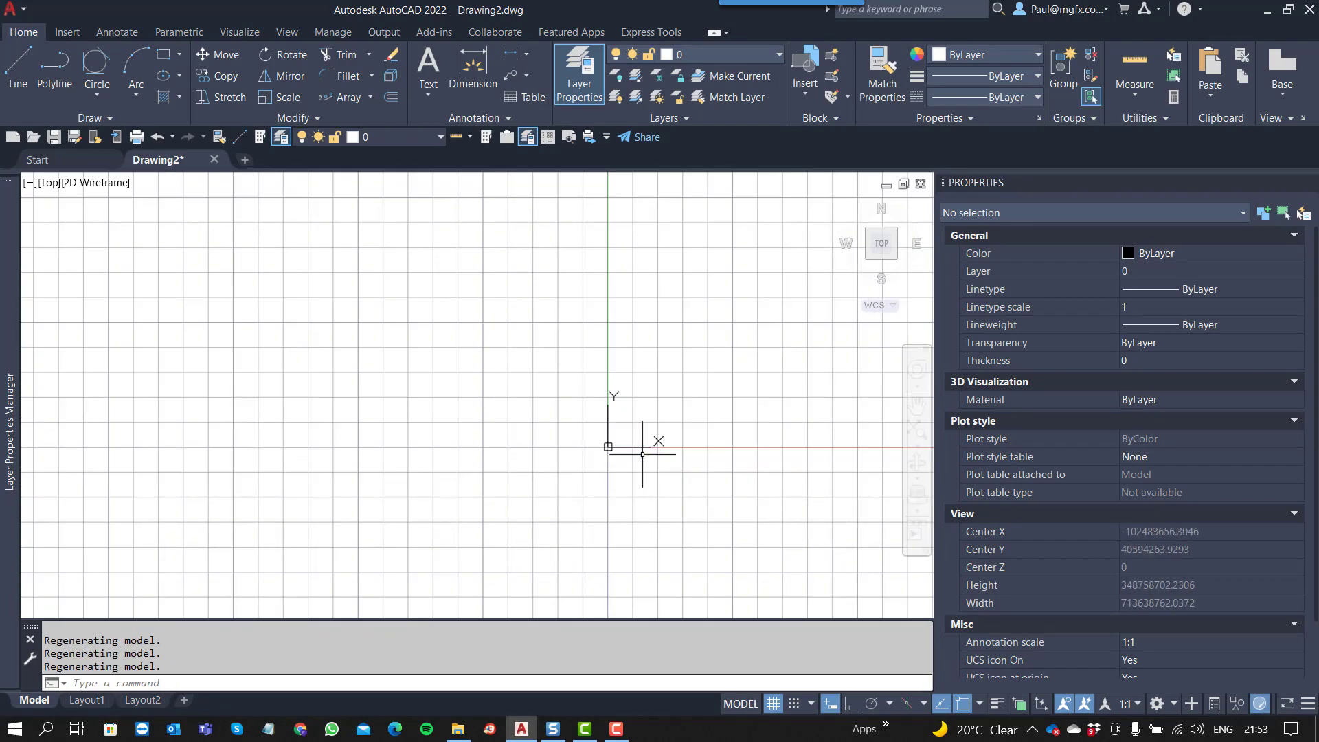
pyautogui.moveTo(578, 452); pyautogui.dragTo(580, 442, button='middle')
pyautogui.scroll(-4, 580, 442)
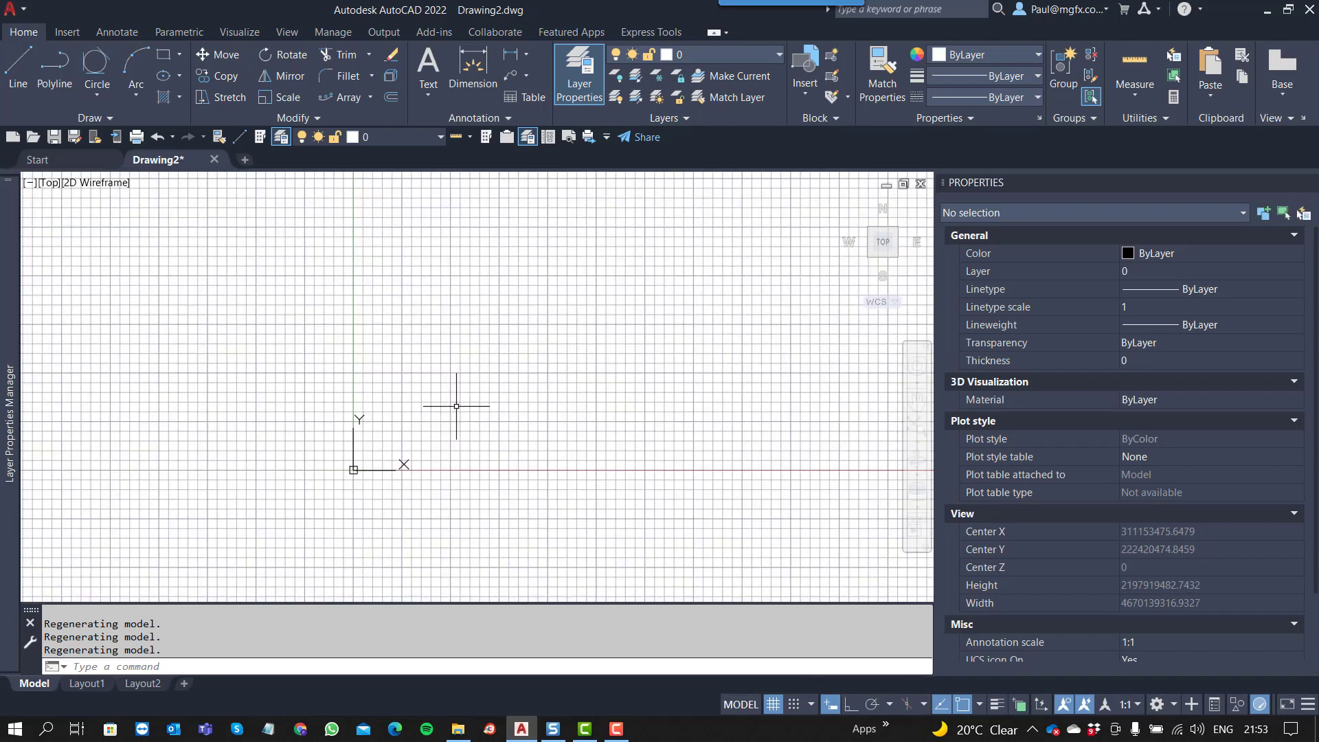
pyautogui.scroll(-2, 512, 475)
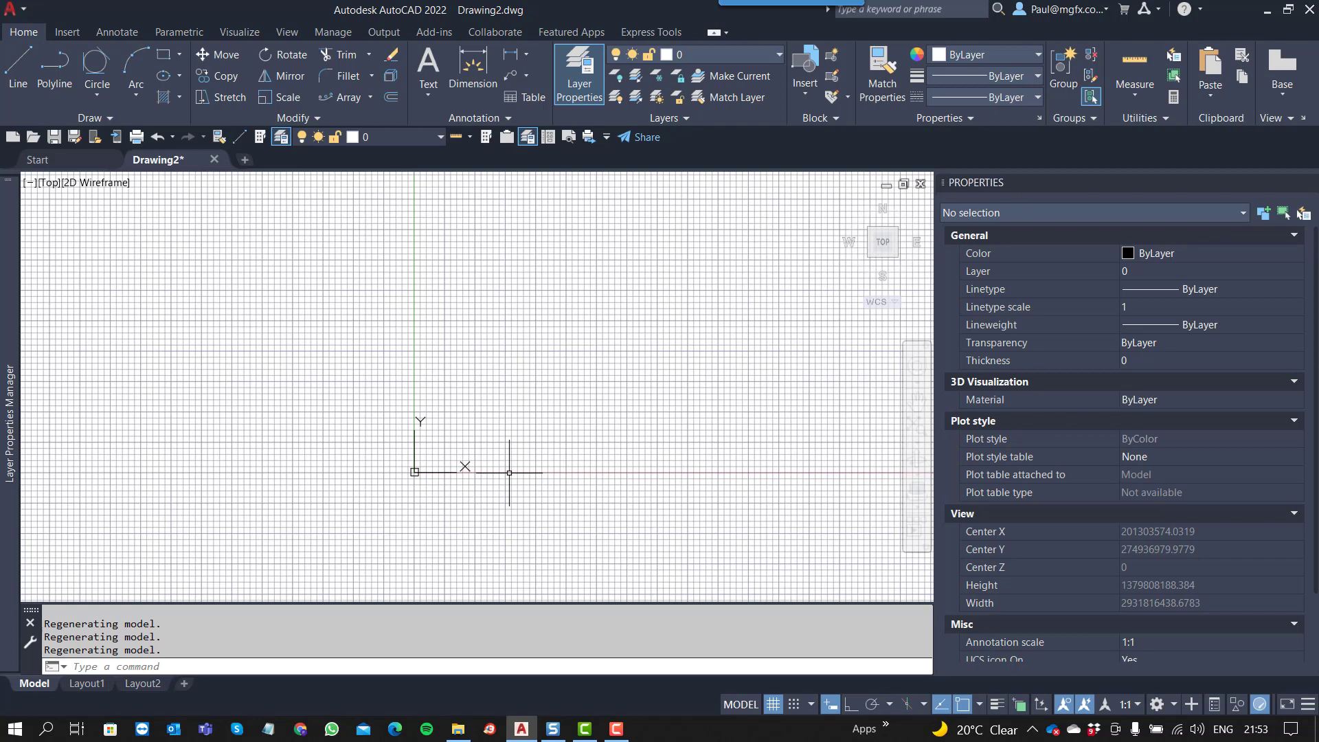
# Draw a circle centred at 0,0 with radius 100
pyautogui.write('c')
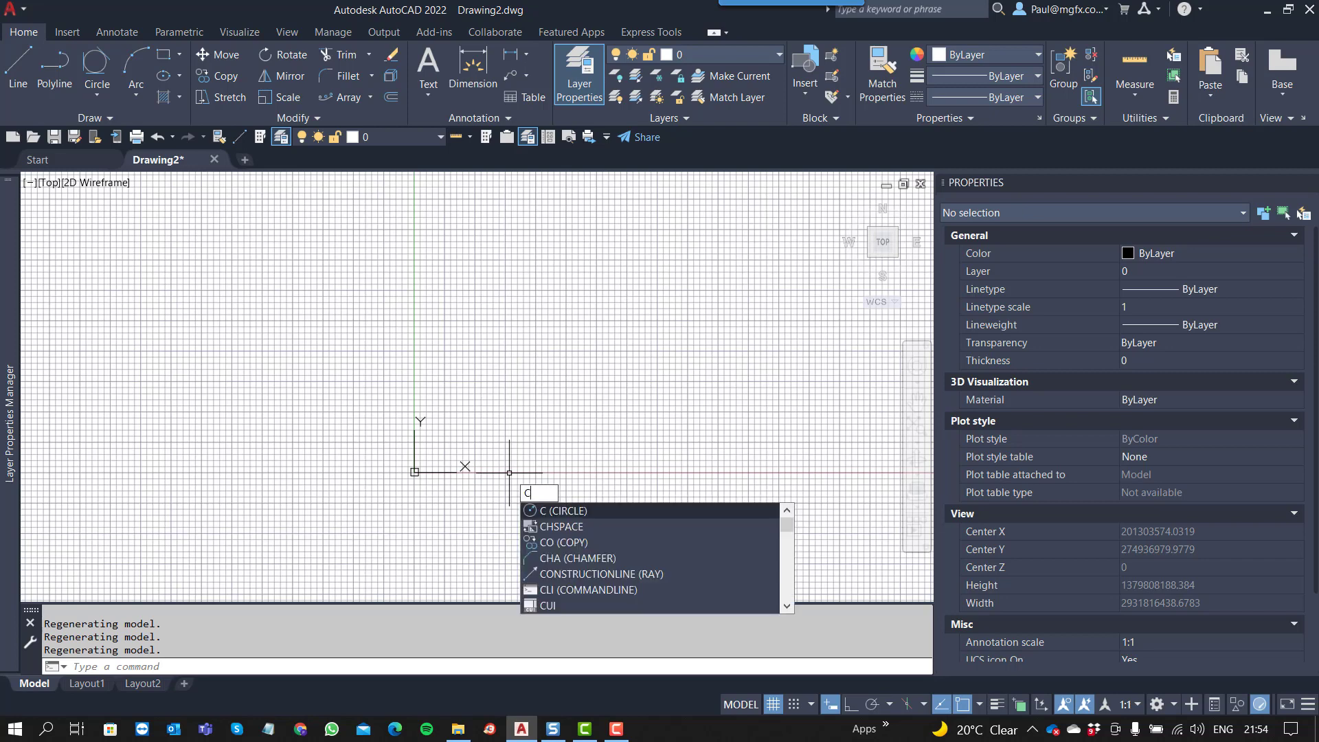
pyautogui.press('Return')
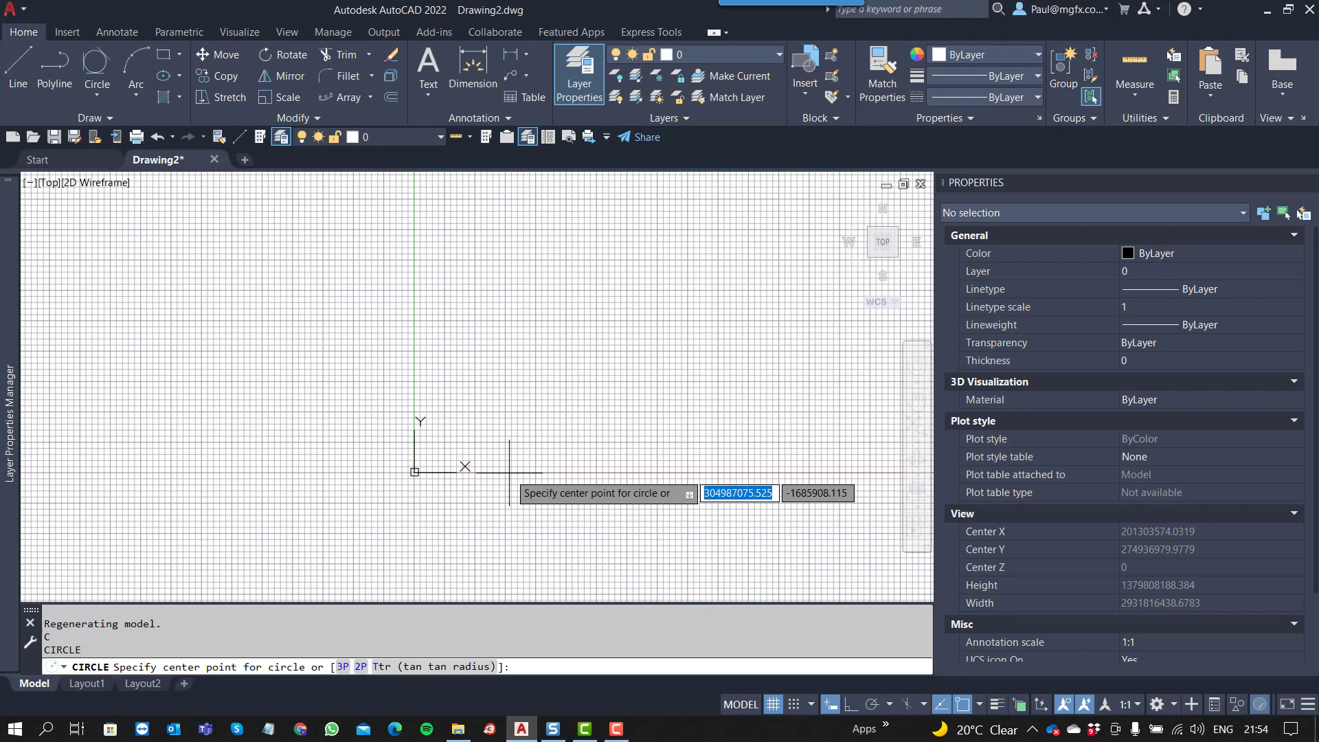
pyautogui.write('0,0')
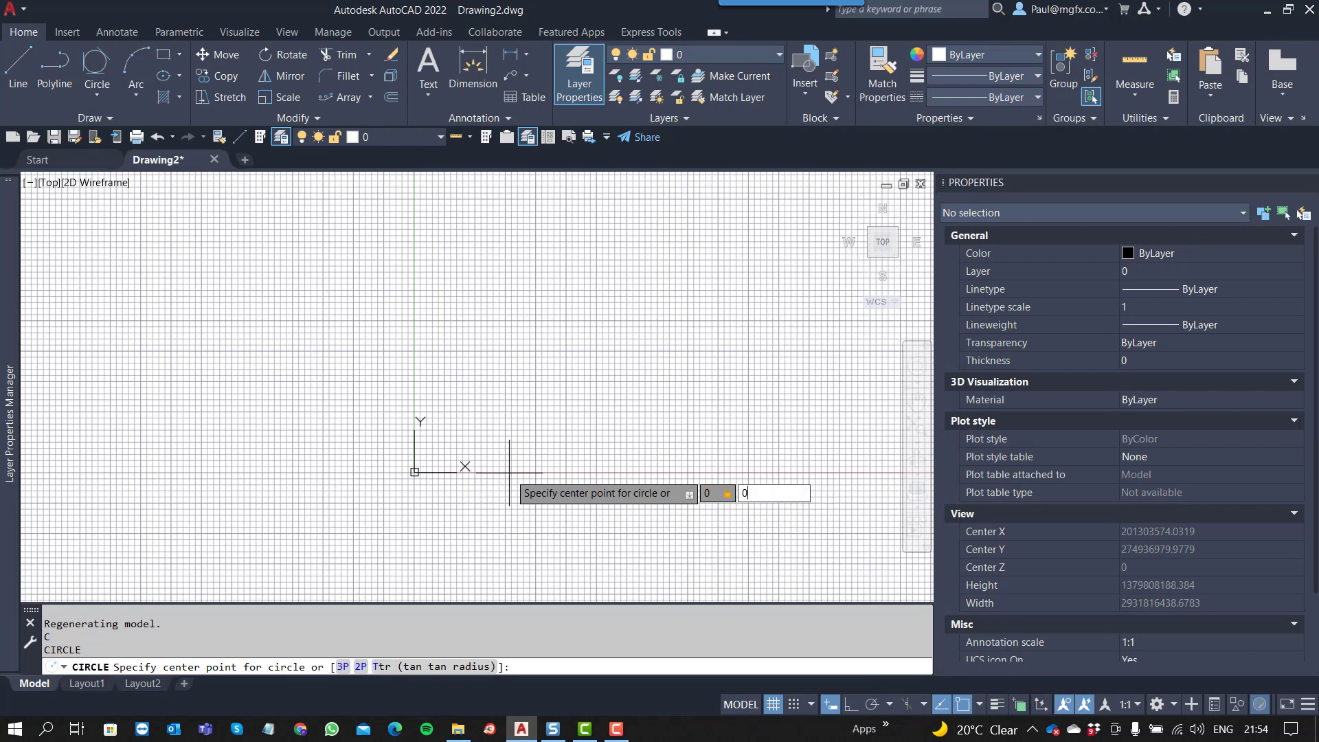
pyautogui.press('Return')
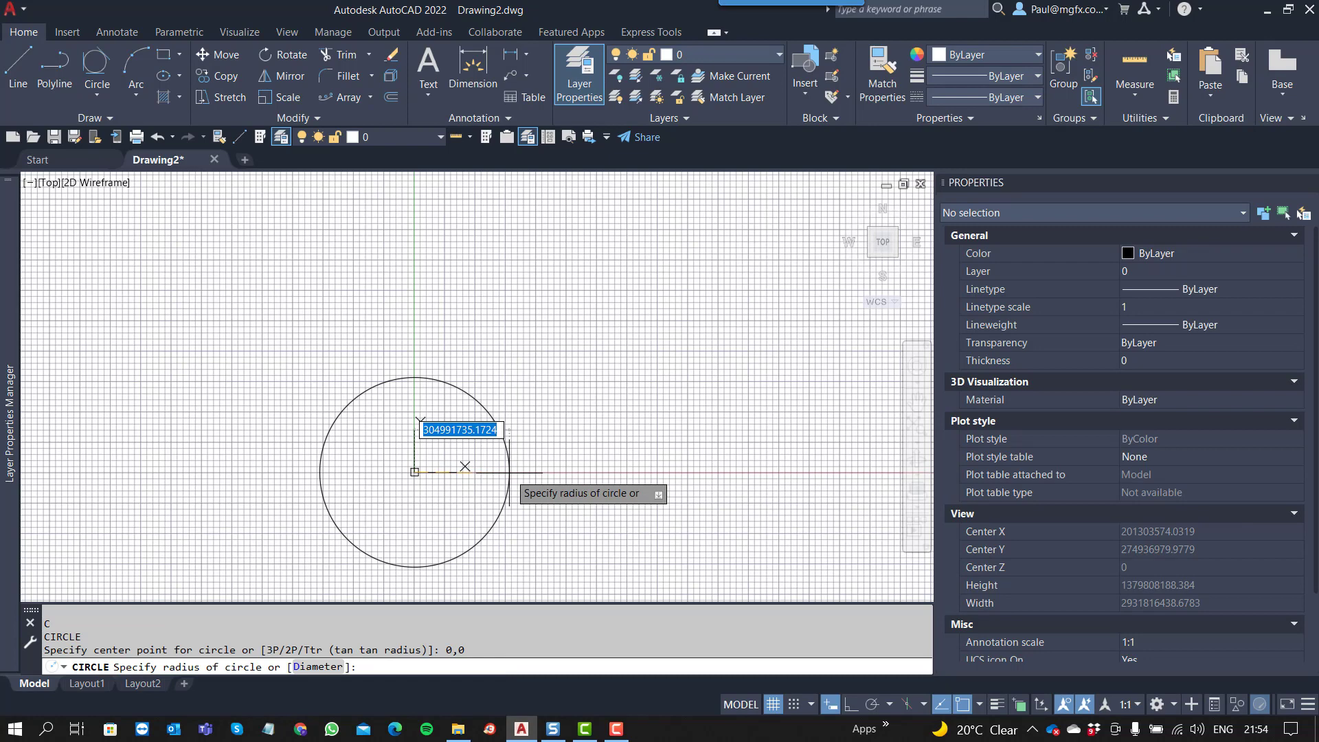
pyautogui.write('100')
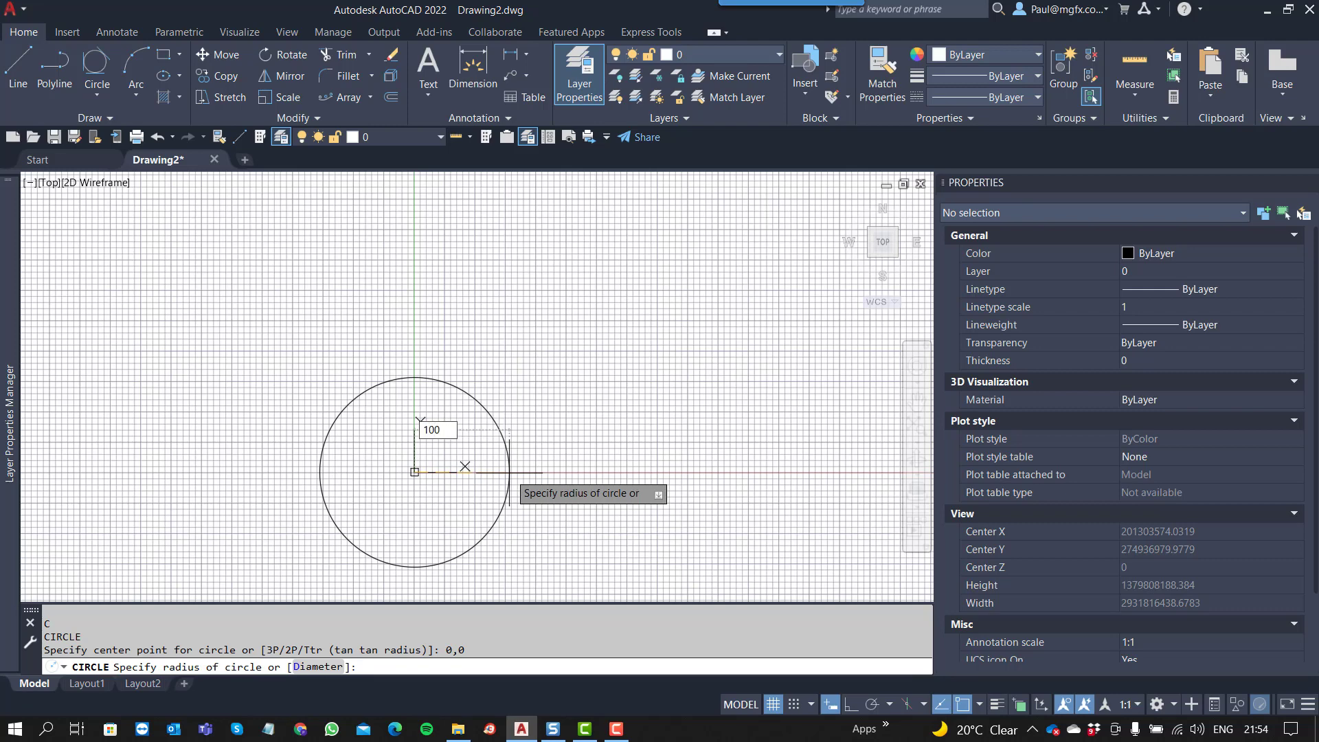
pyautogui.press('Return')
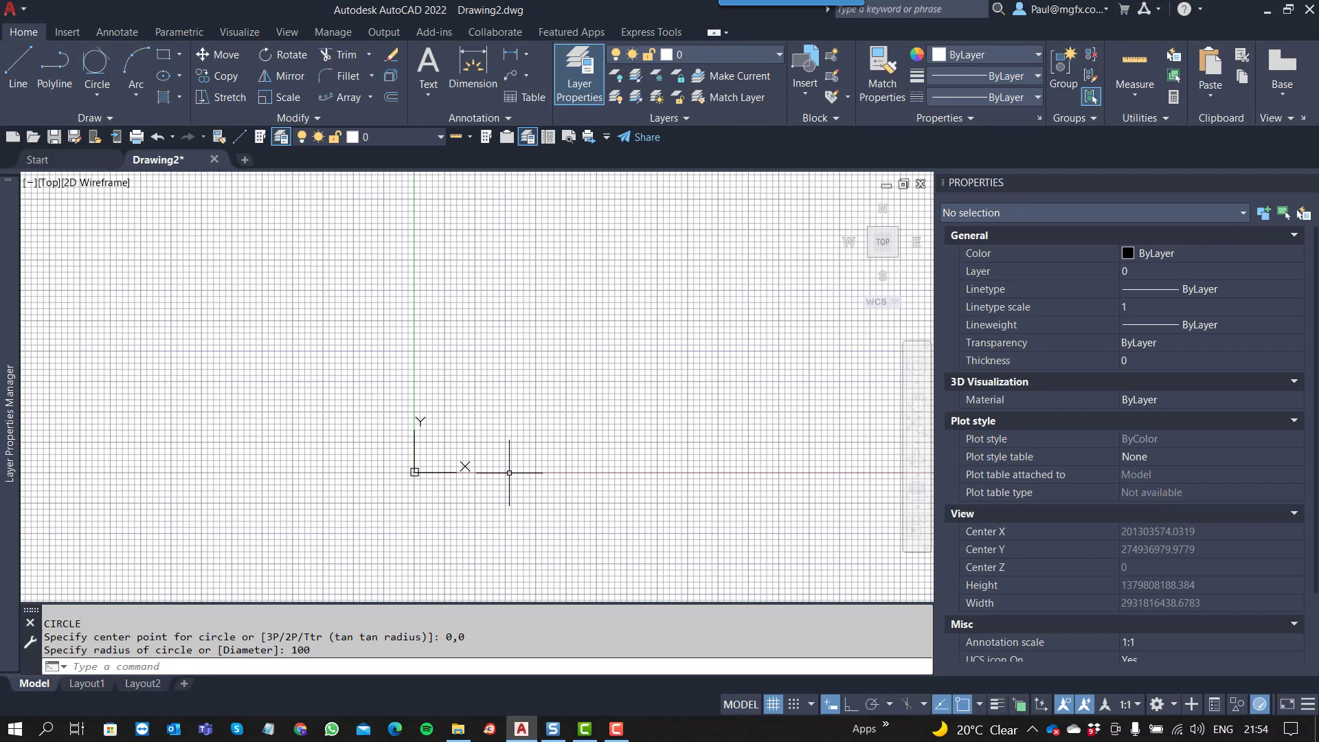
# Zoom All so the whole drawing is in view
pyautogui.write('Z')
pyautogui.press('Return')
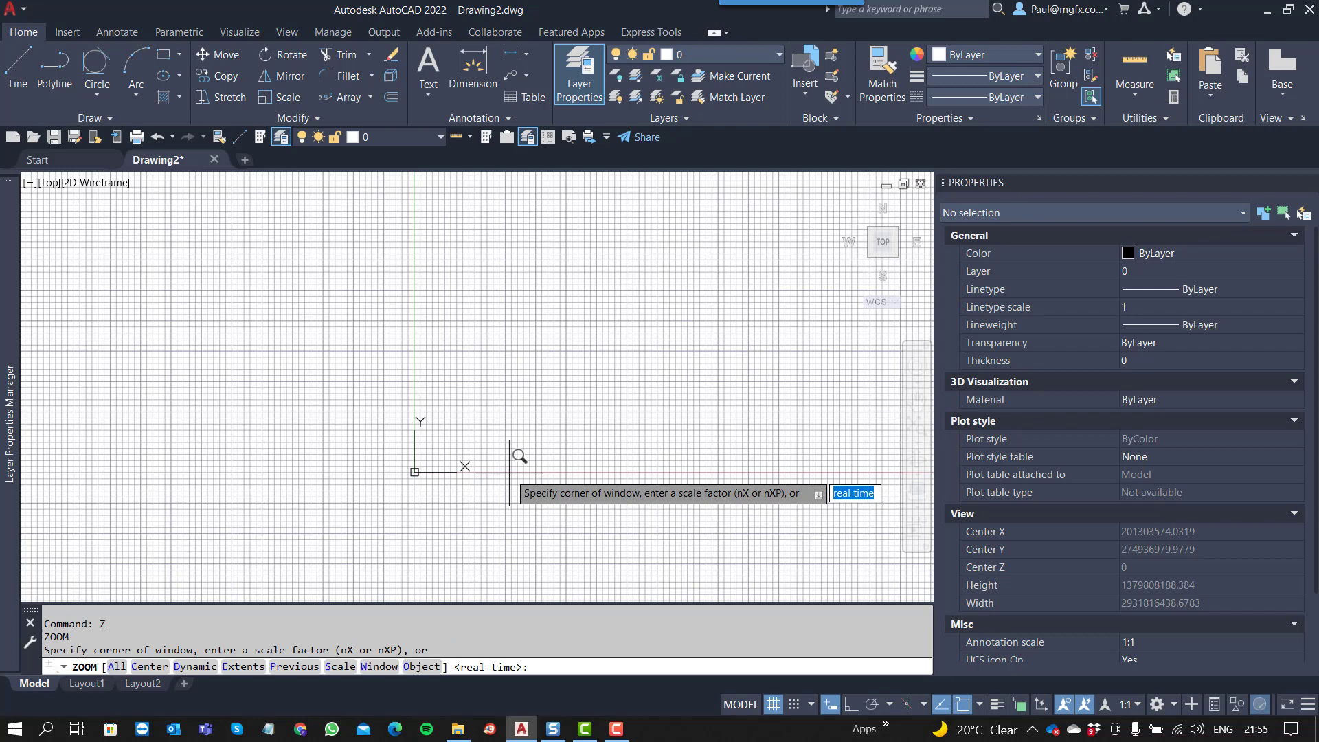
pyautogui.write('a')
pyautogui.press('Return')
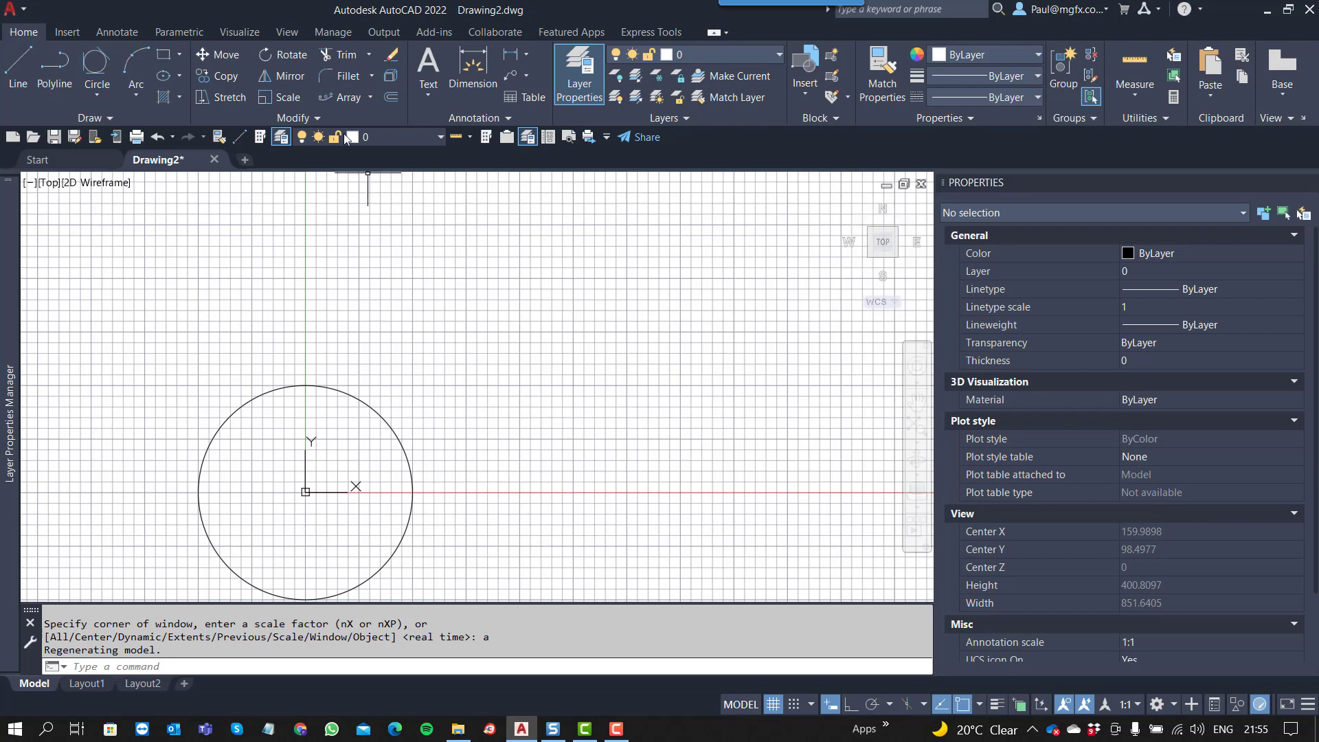
# Draw a 100 by 100 square to the right of the circle
pyautogui.click(167, 63)
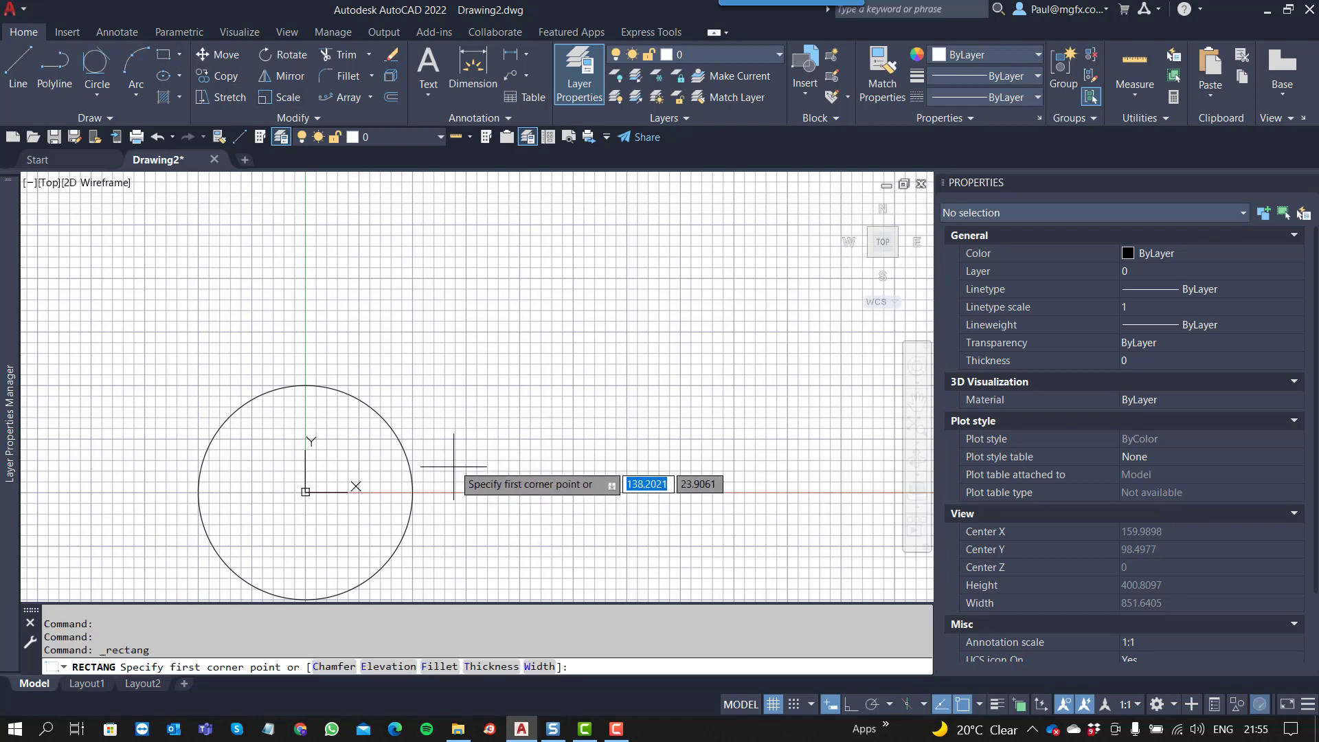
pyautogui.click(448, 454)
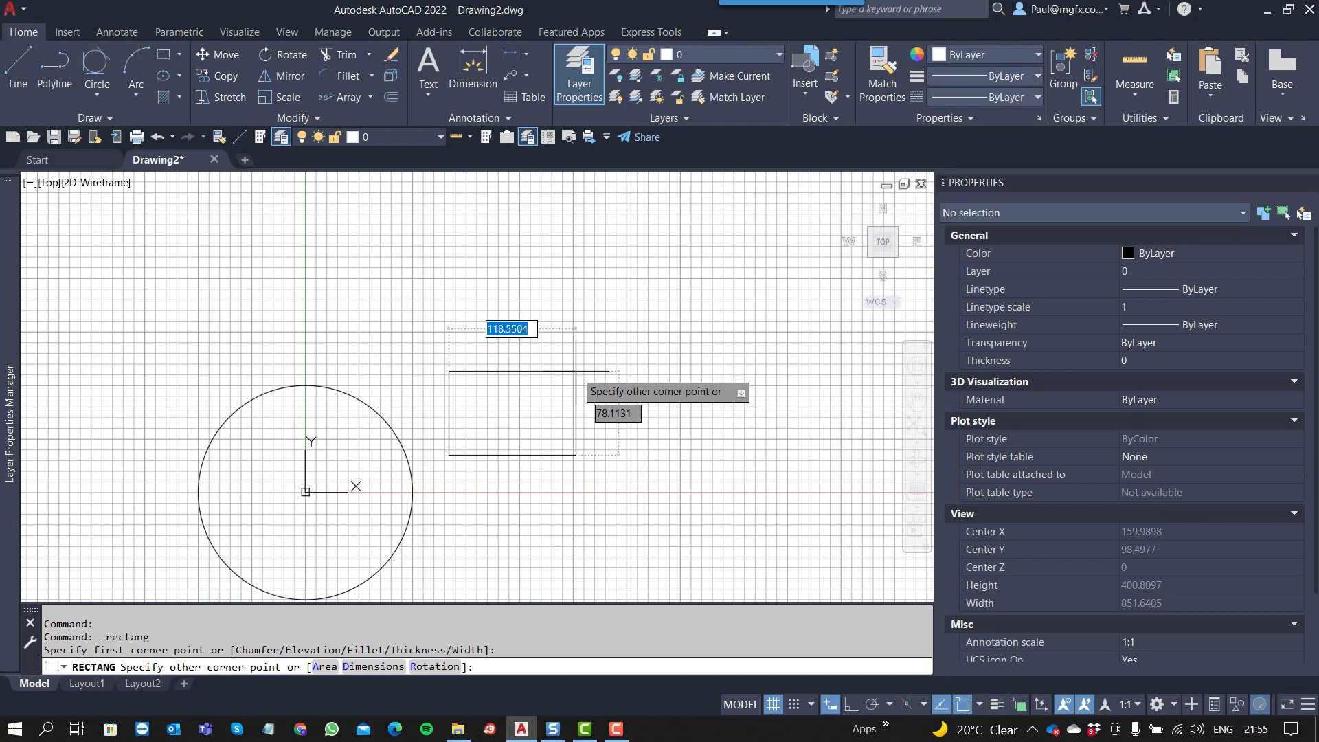
pyautogui.write('100')
pyautogui.press('Tab')
pyautogui.write('100')
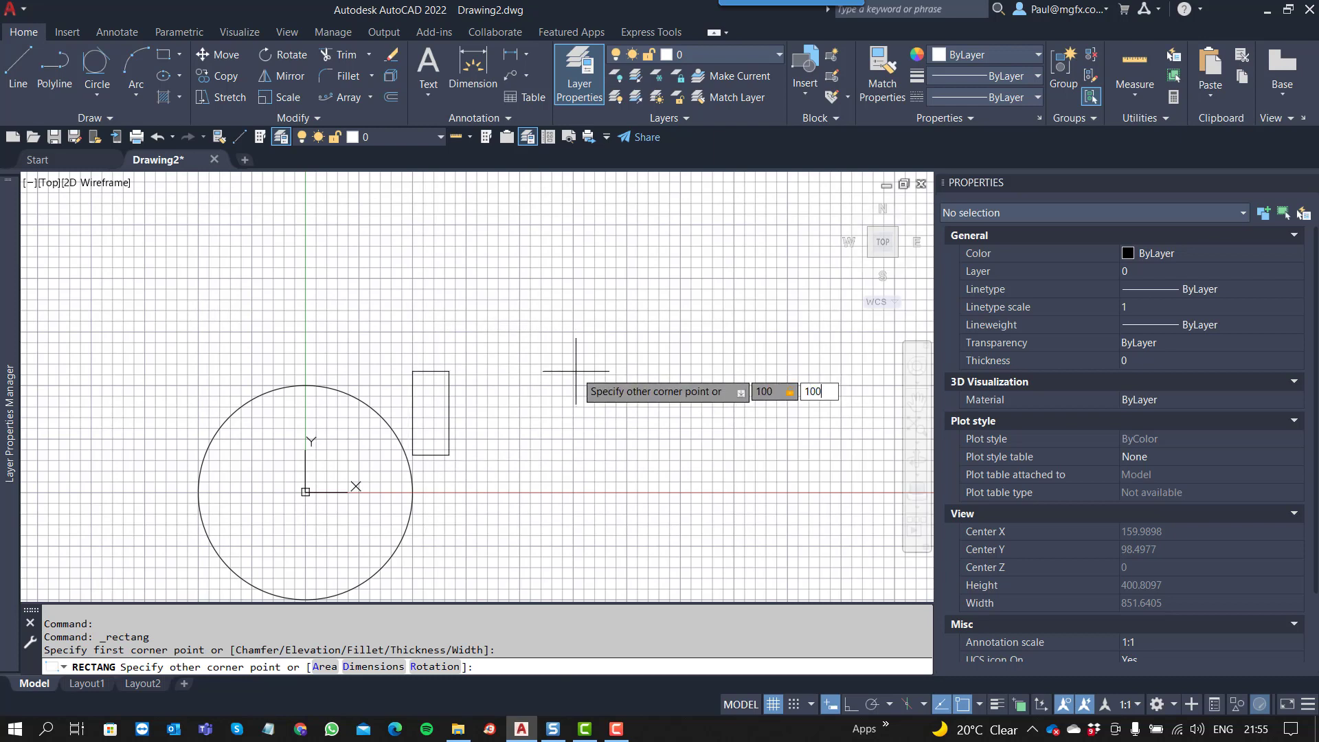
pyautogui.press('Return')
# Erase the circle using a window selection
pyautogui.press('Escape')
pyautogui.press('Escape')
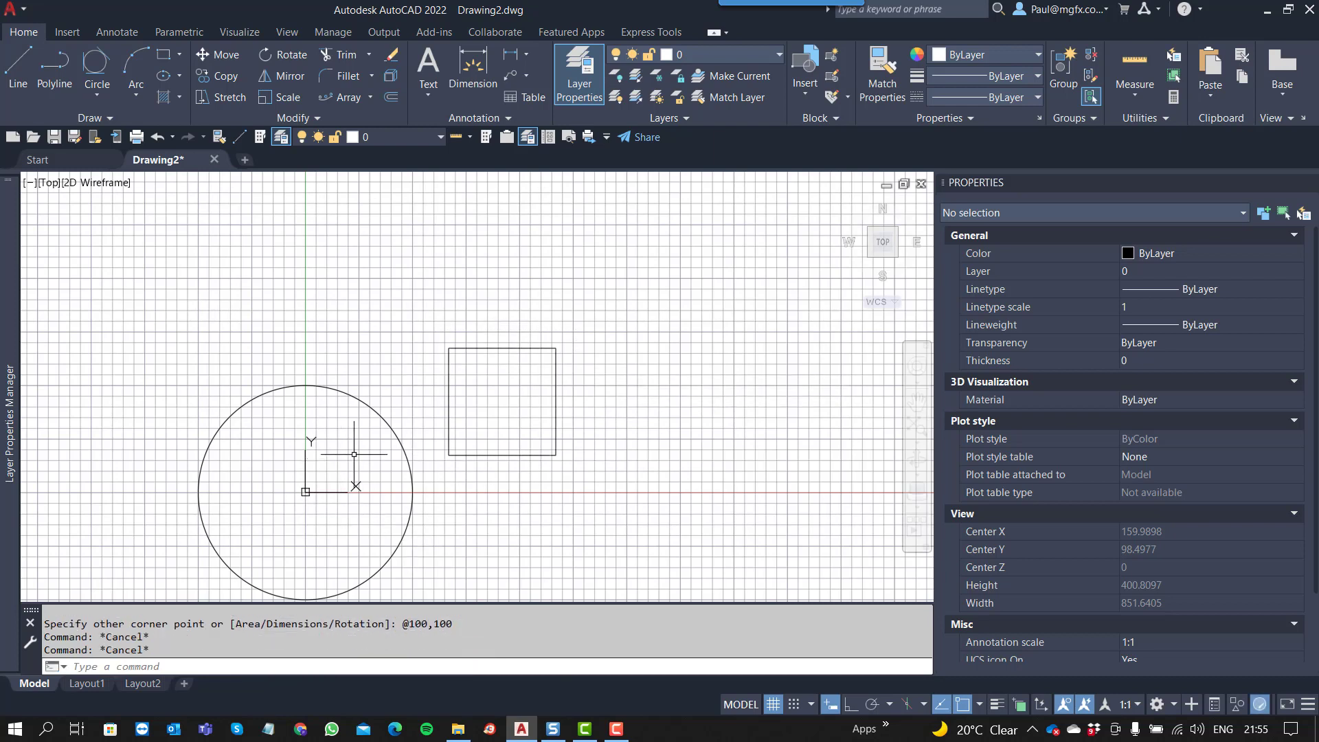
pyautogui.write('e')
pyautogui.press('Return')
pyautogui.click(364, 386)
pyautogui.click(321, 436)
pyautogui.press('Return')
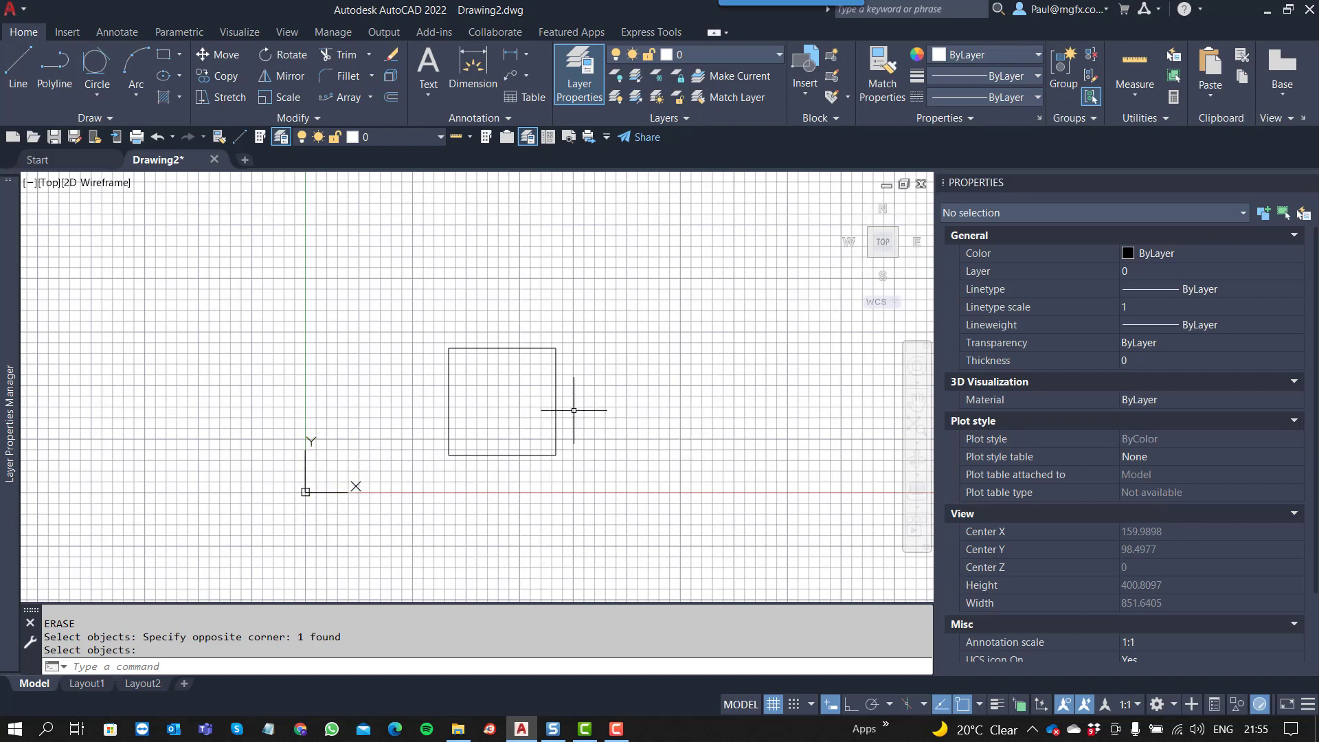
# Erase the 100 by 100 square with the E command and a window selection
pyautogui.moveTo(588, 436); pyautogui.dragTo(436, 421, button='middle')
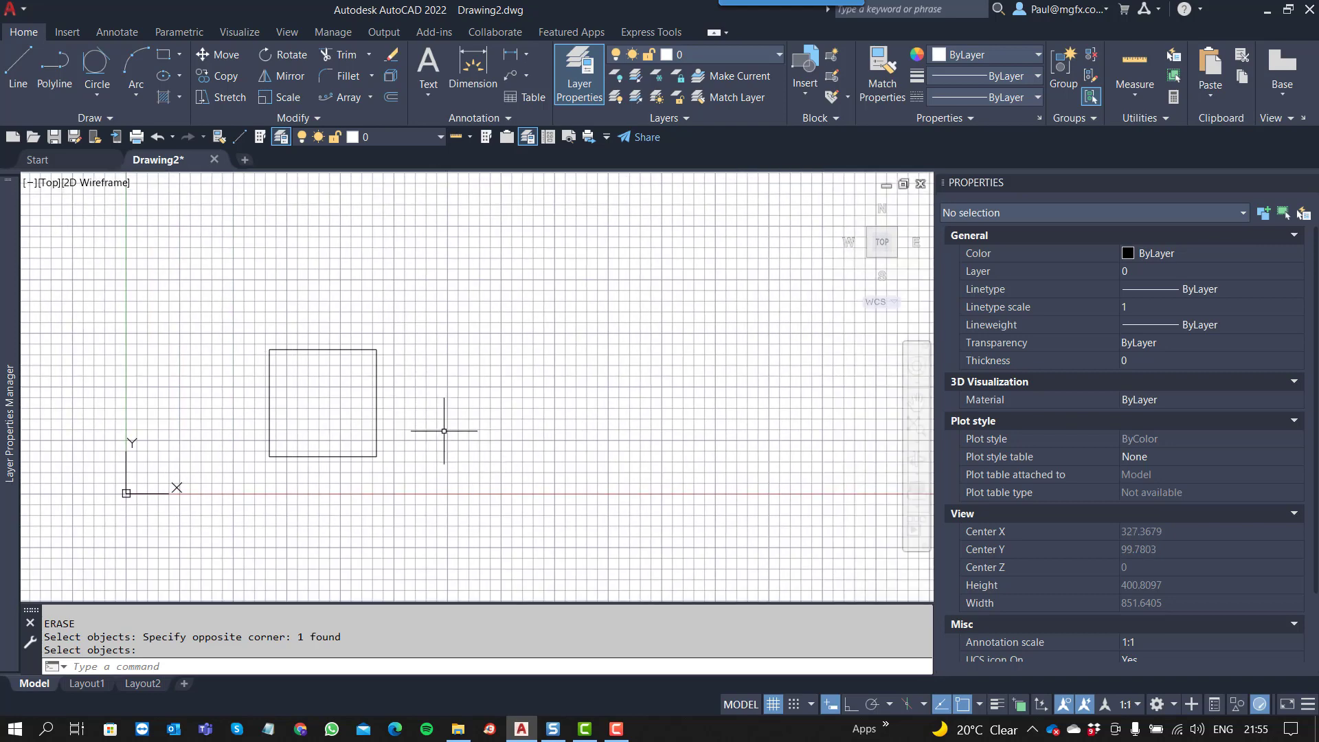
pyautogui.moveTo(376, 379); pyautogui.dragTo(509, 422, button='middle')
pyautogui.write('e')
pyautogui.press('Return')
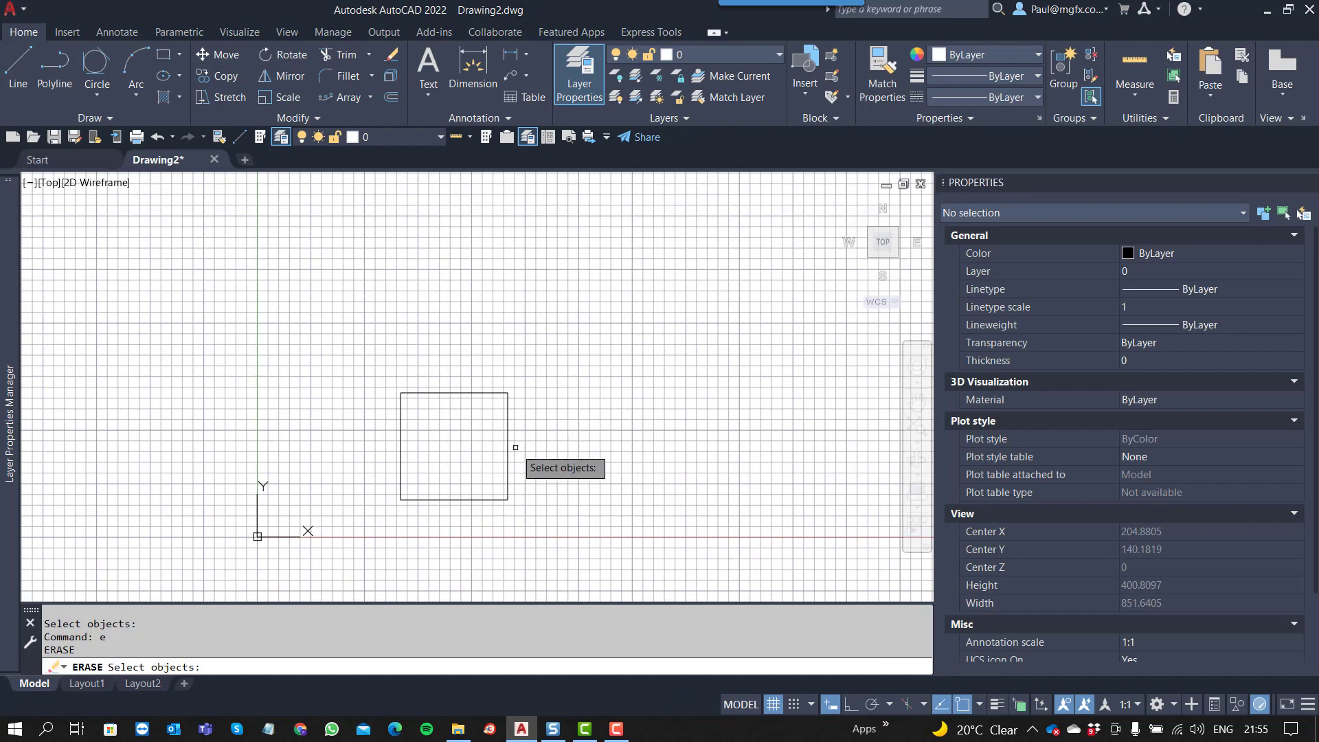
pyautogui.click(564, 456)
pyautogui.click(382, 383)
pyautogui.press('Return')
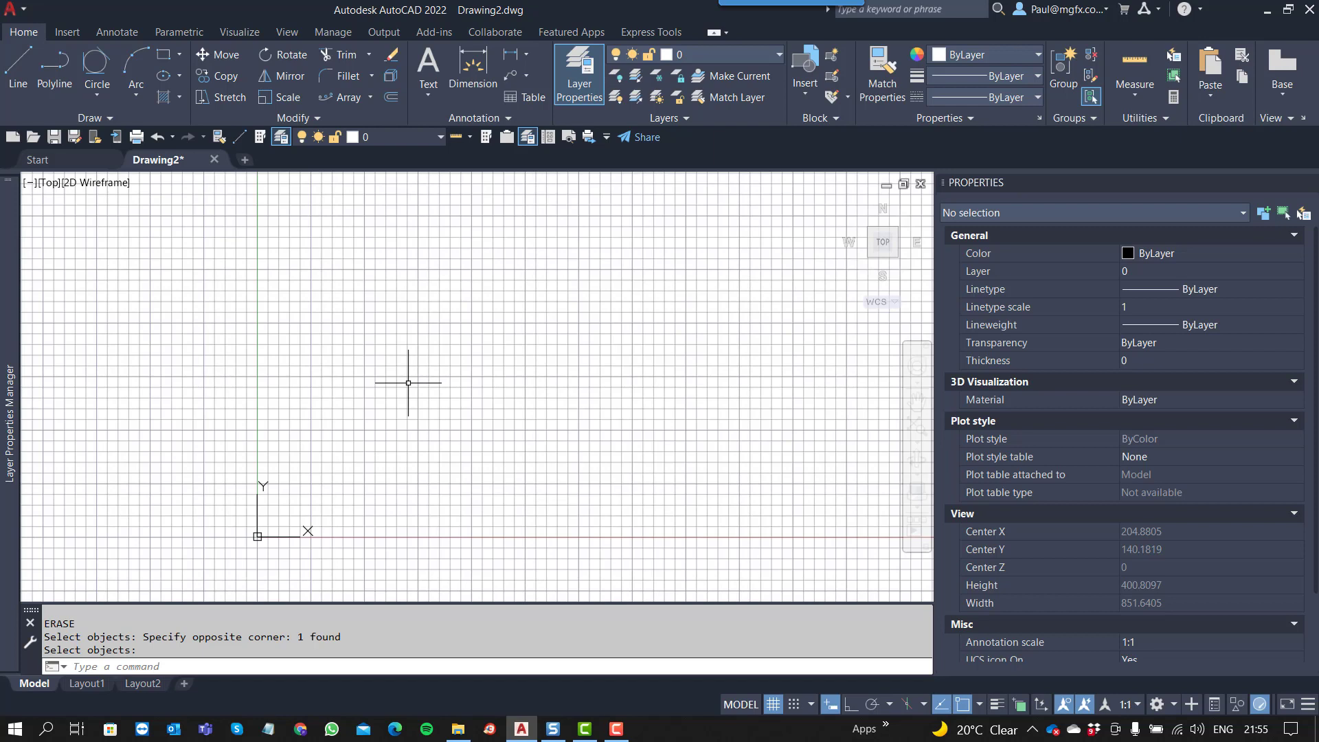
# Turn limits checking ON with the LIMITS command
pyautogui.write('lim')
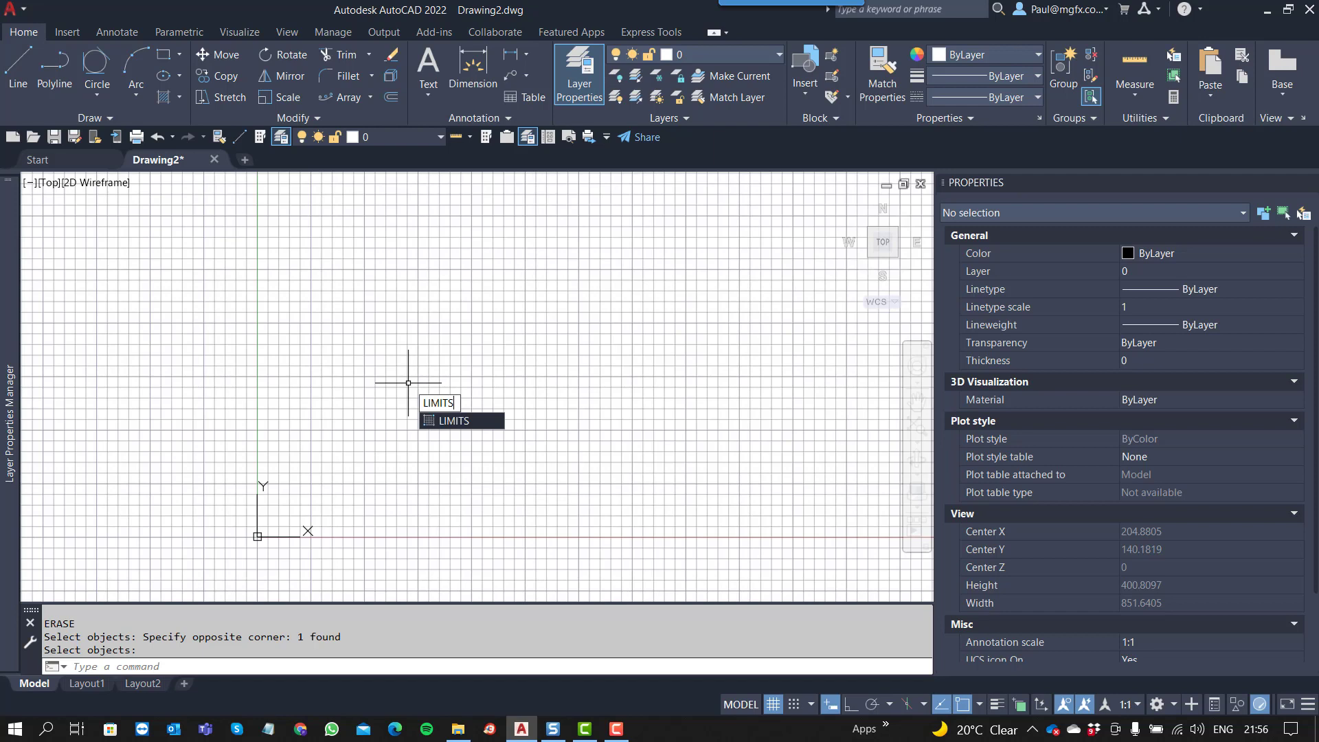
pyautogui.press('Return')
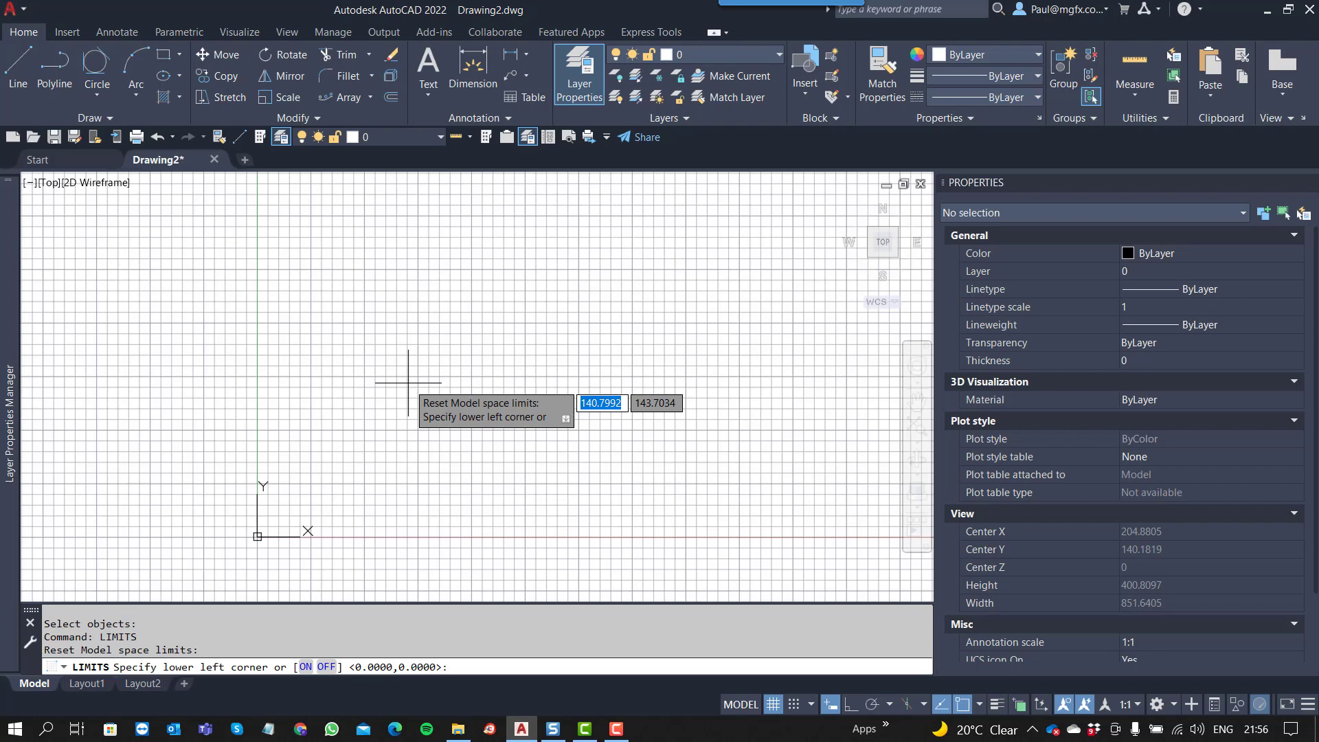
pyautogui.click(306, 667)
# Set the limits with lower-left corner 0,0 and upper-right corner 500,500
pyautogui.press('Return')
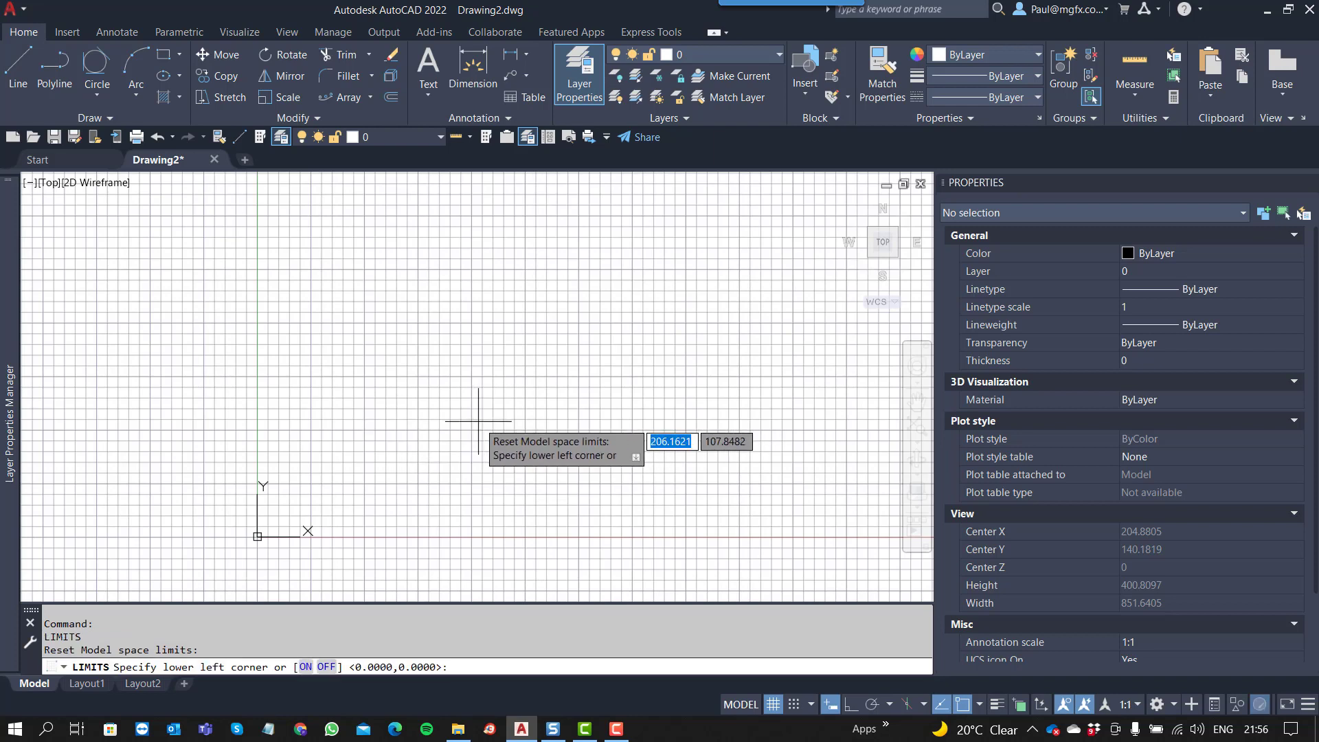
pyautogui.write('0')
pyautogui.press('Tab')
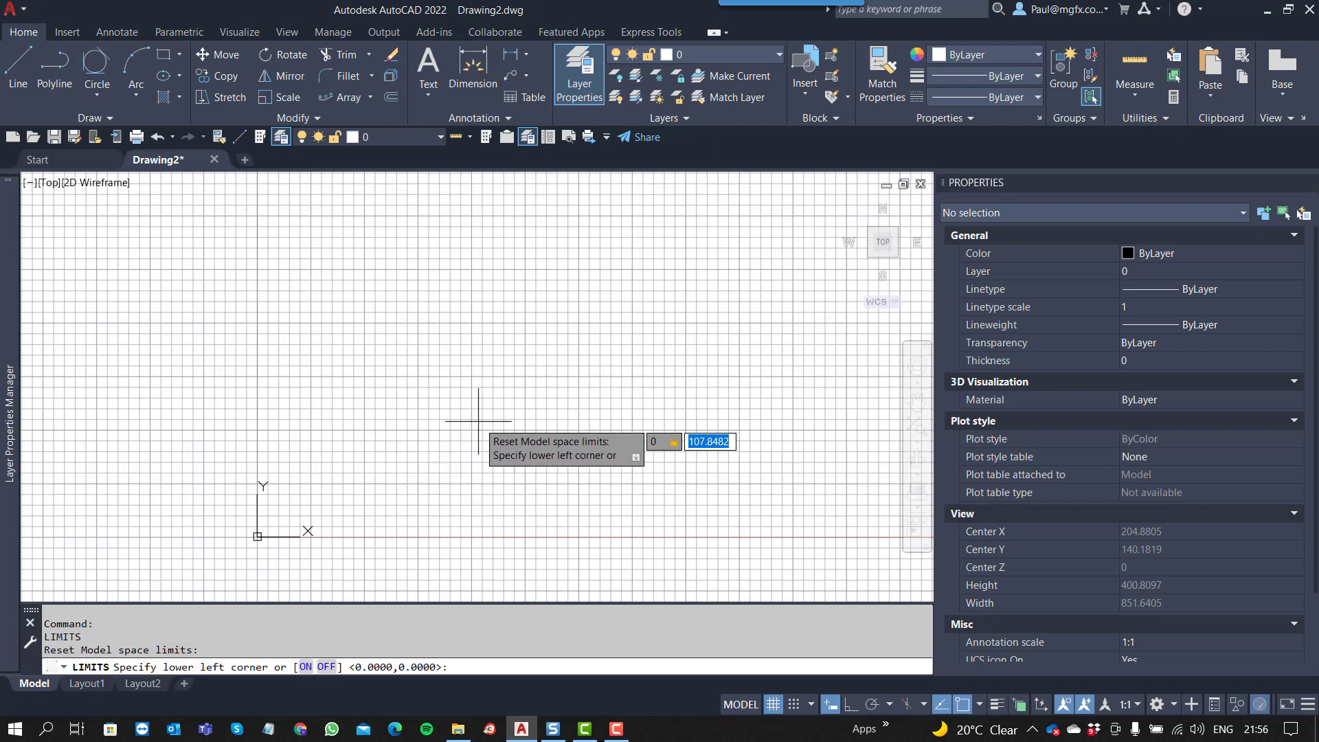
pyautogui.write('0')
pyautogui.press('Return')
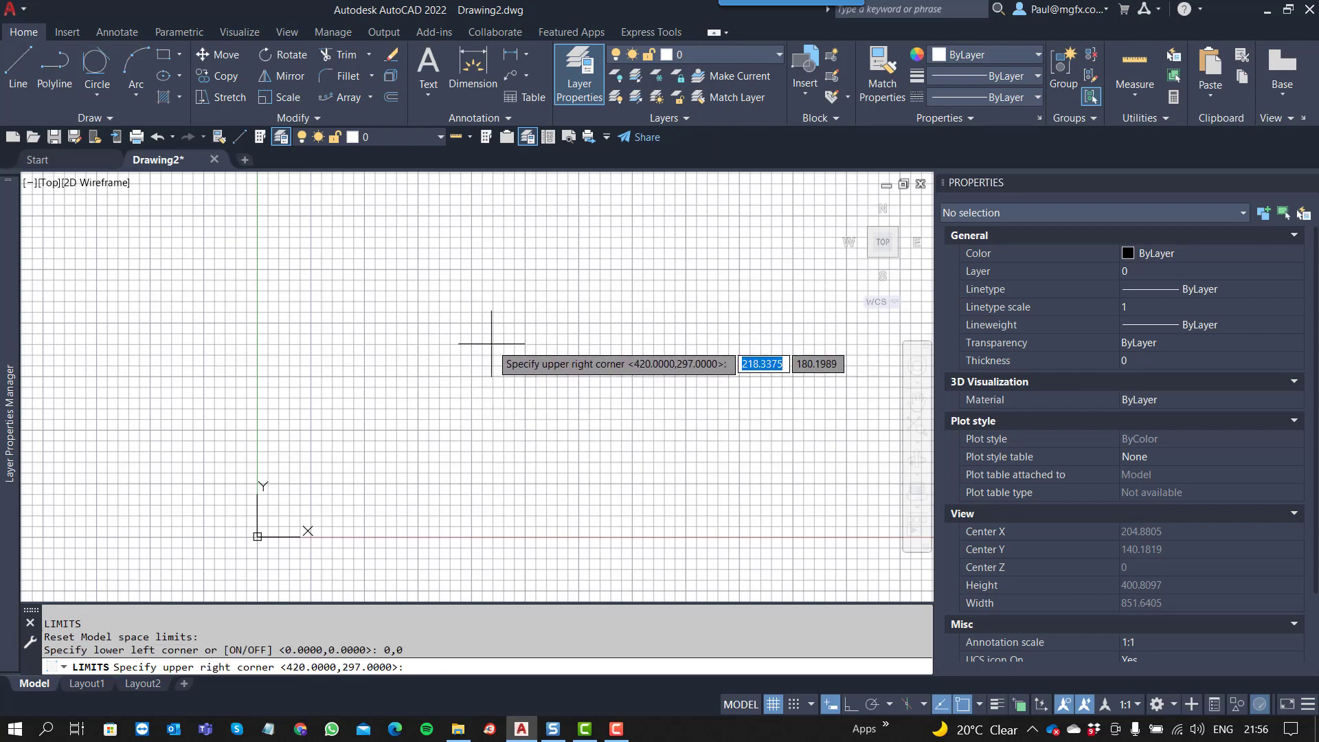
pyautogui.write('500')
pyautogui.press('Tab')
pyautogui.write('500')
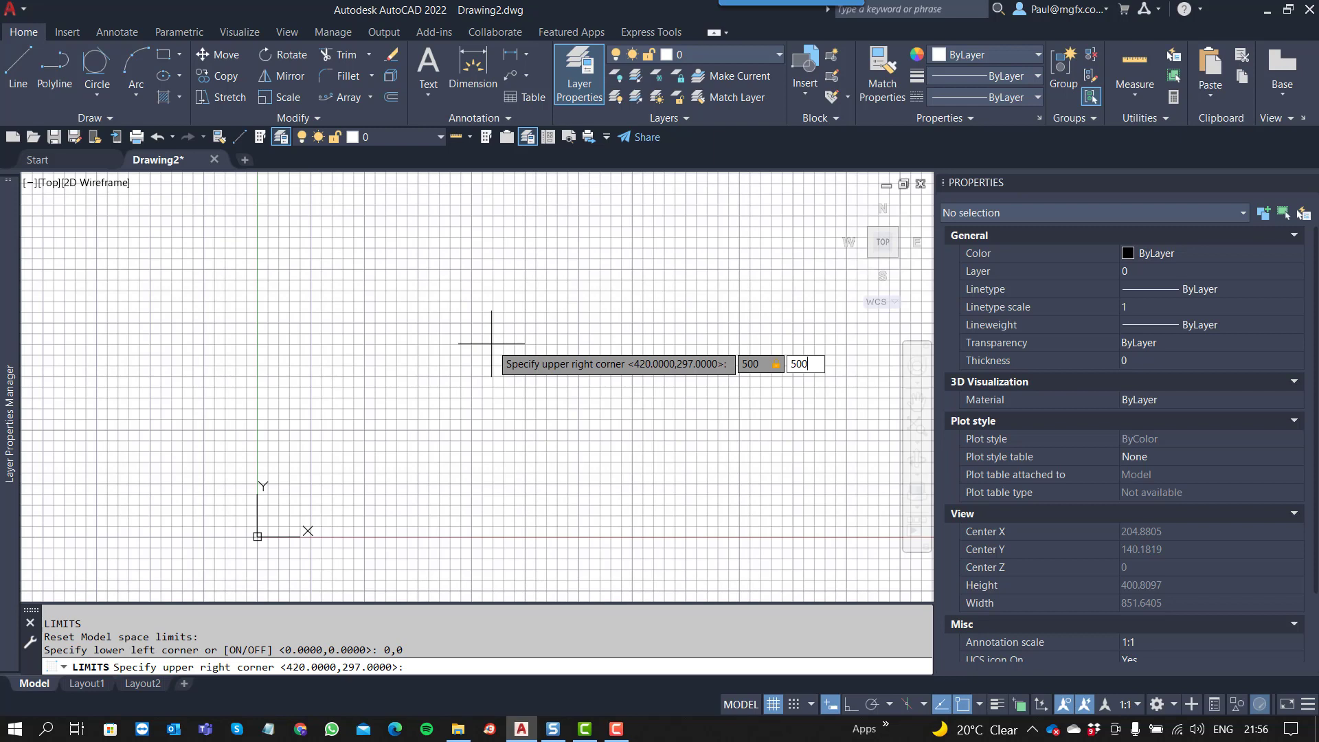
pyautogui.press('Return')
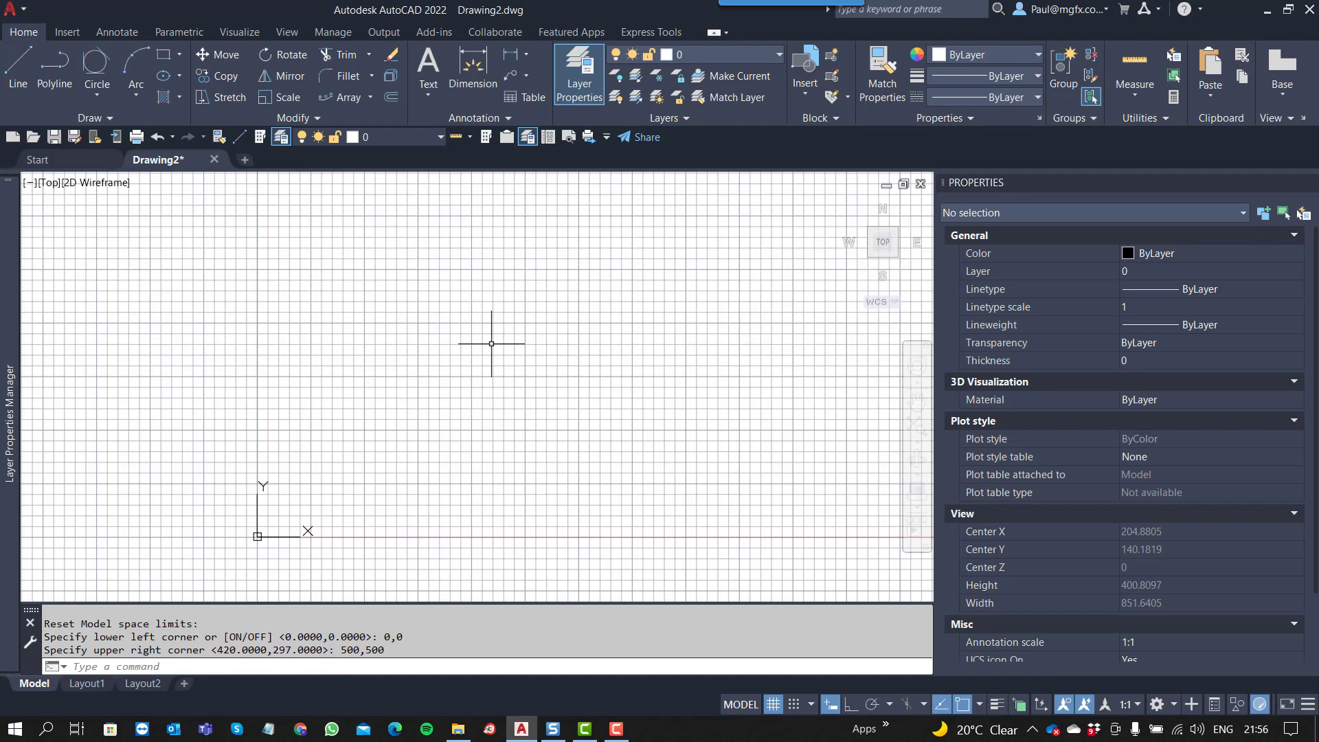
pyautogui.write('l')
pyautogui.press('Return')
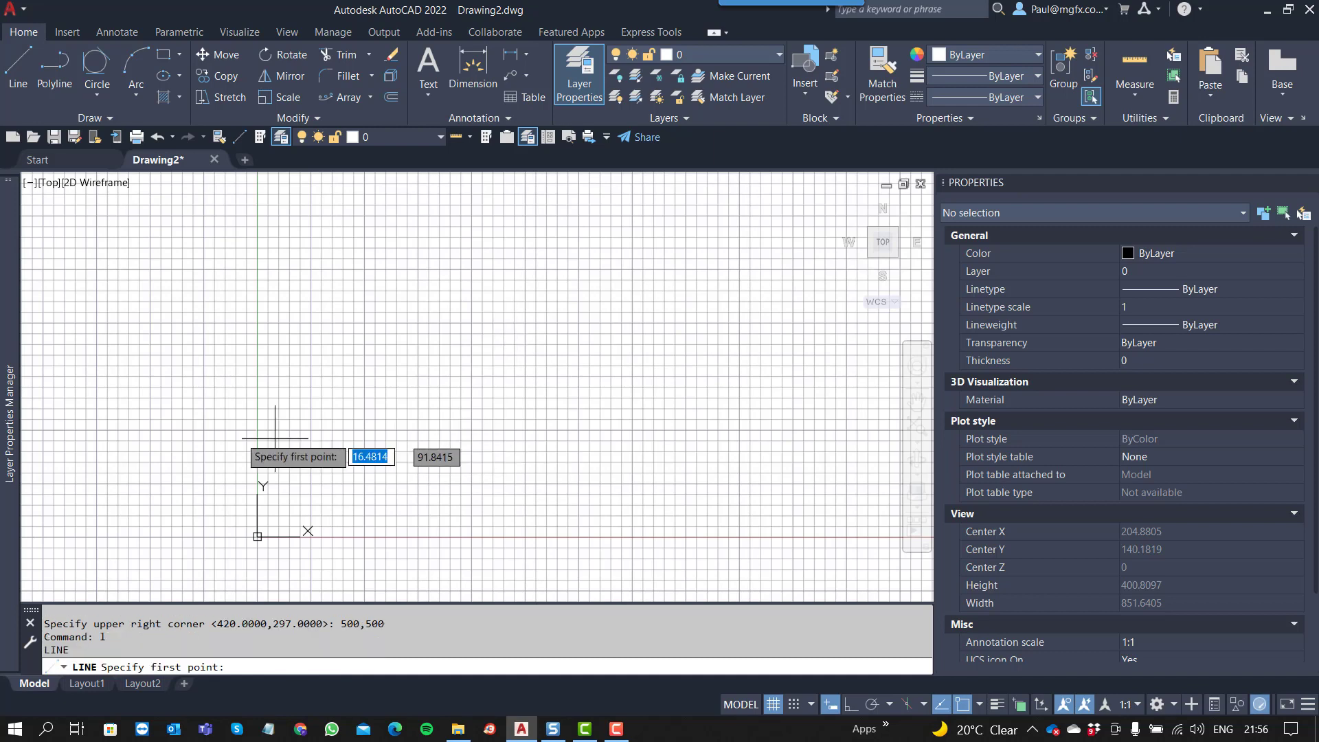
pyautogui.click(119, 435)
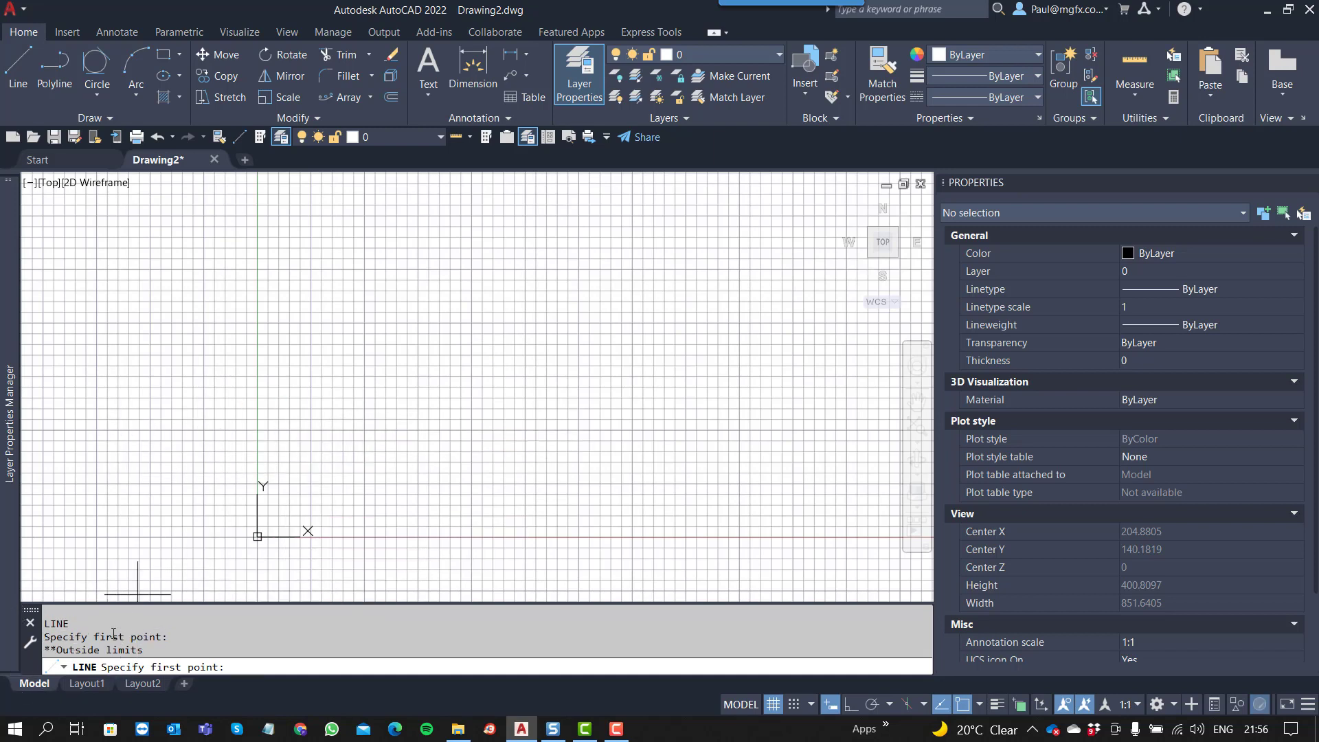
pyautogui.click(399, 378)
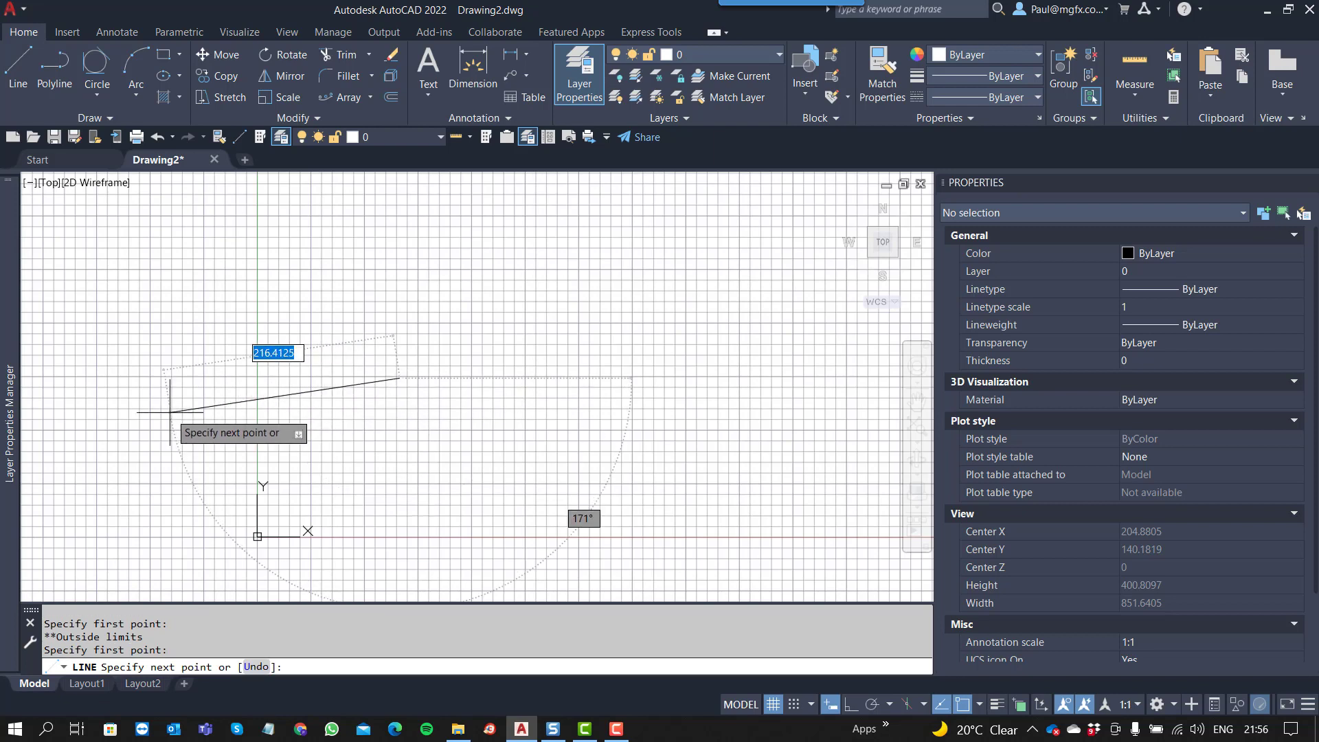
pyautogui.click(134, 422)
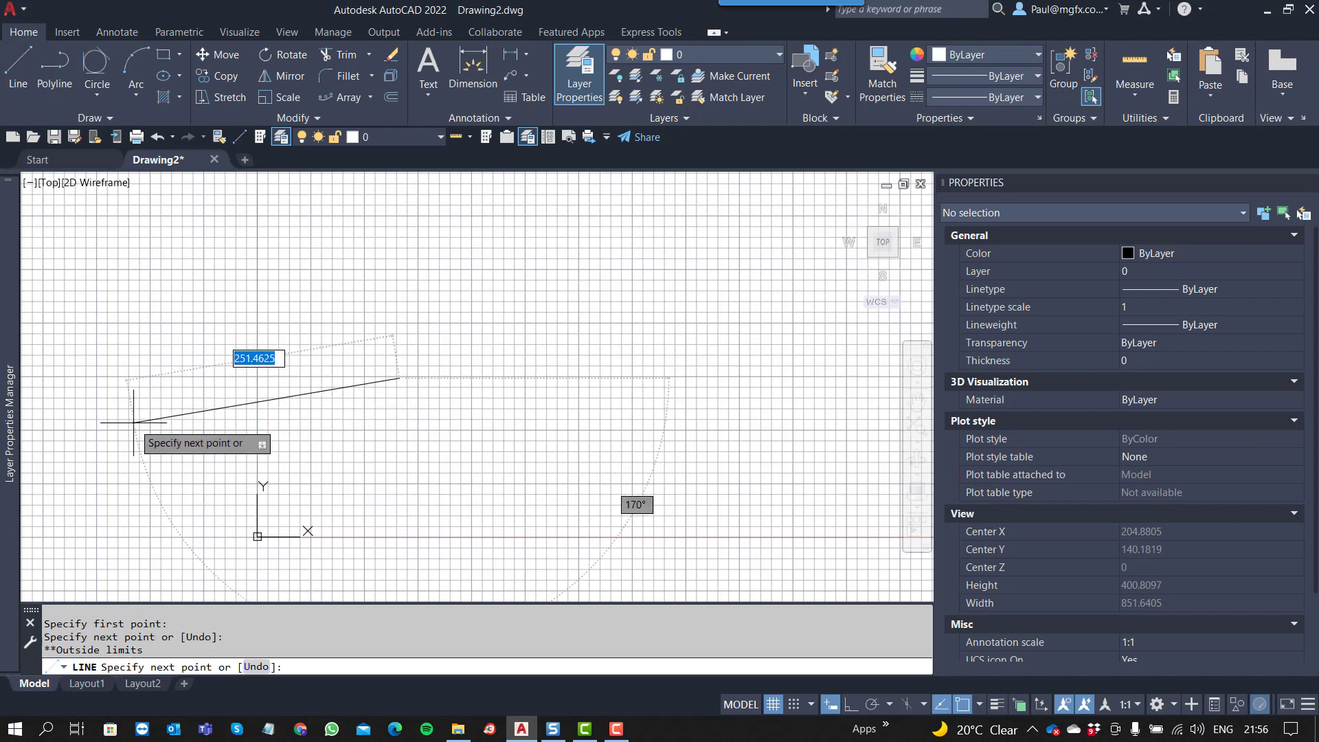
pyautogui.click(340, 453)
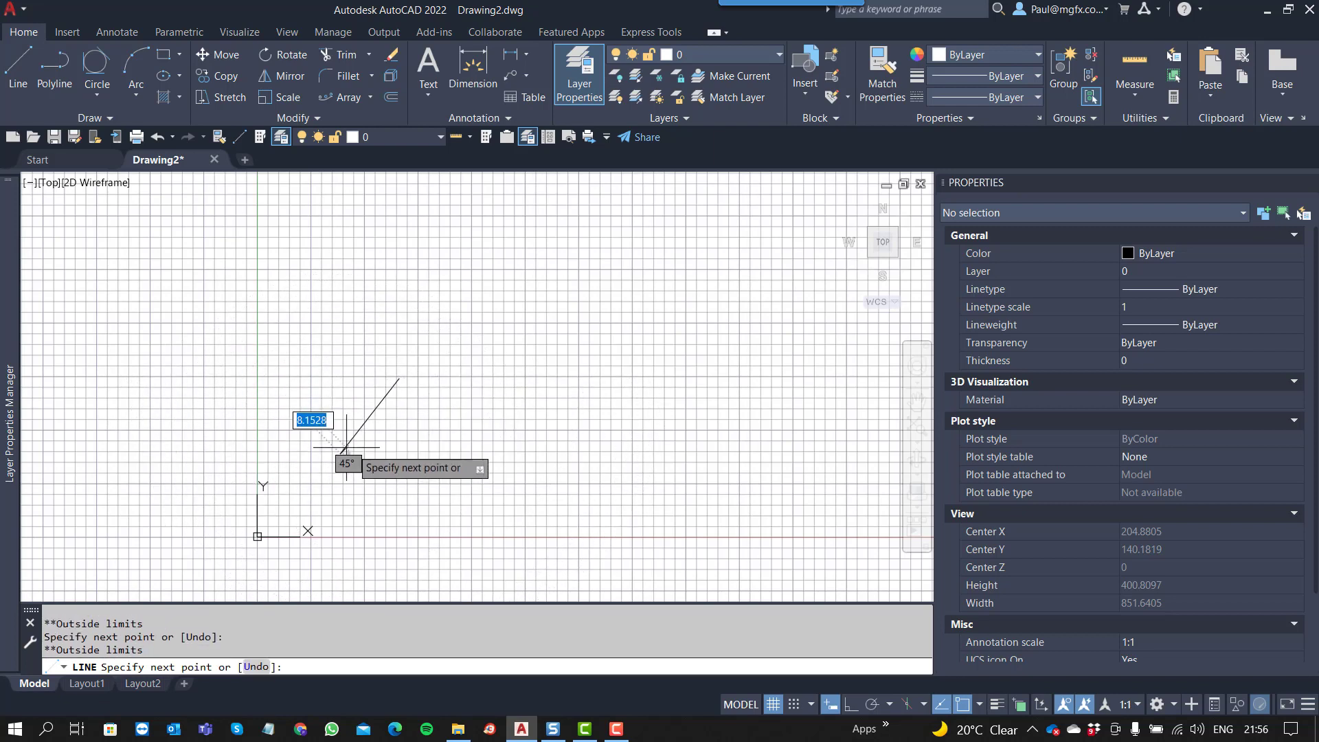
pyautogui.click(394, 449)
pyautogui.press('Escape')
pyautogui.press('Escape')
pyautogui.press('Escape')
pyautogui.press('Escape')
pyautogui.write('e')
pyautogui.press('Return')
pyautogui.click(423, 470)
pyautogui.click(378, 428)
pyautogui.press('Return')
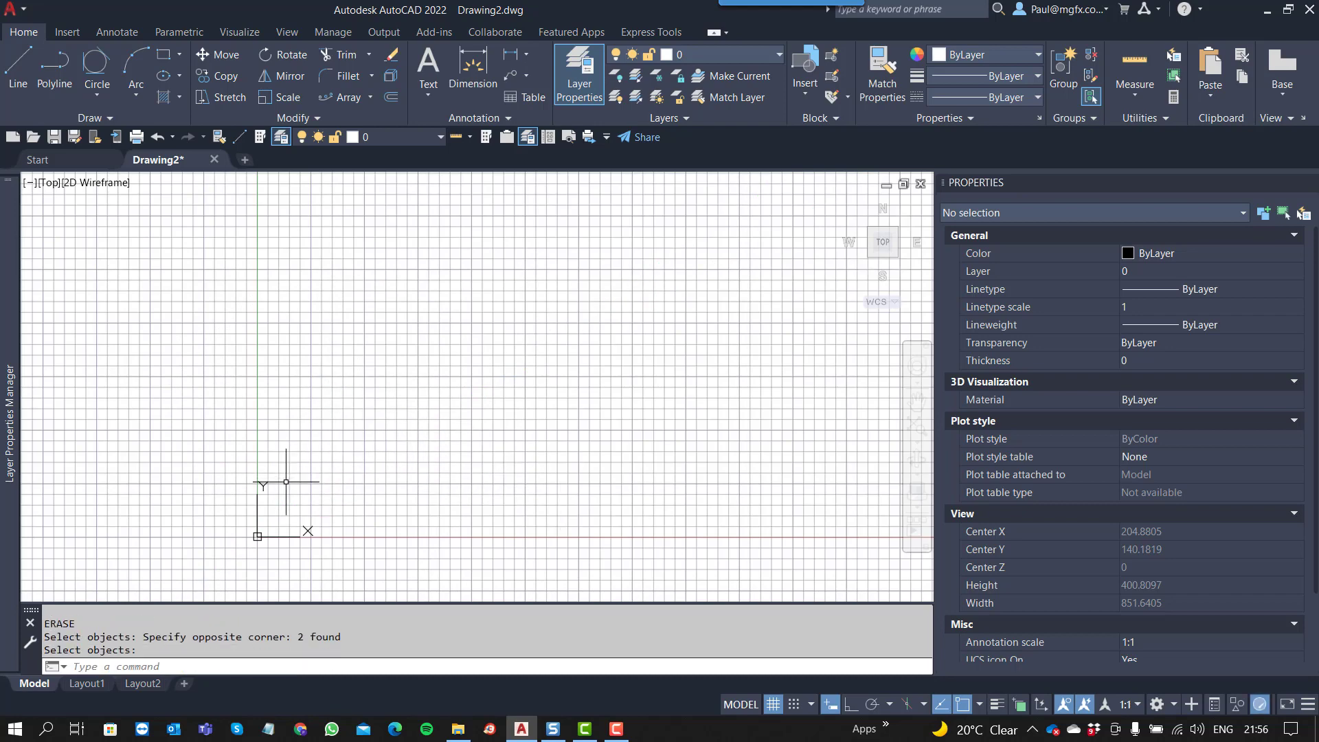
pyautogui.scroll(-4, 276, 456)
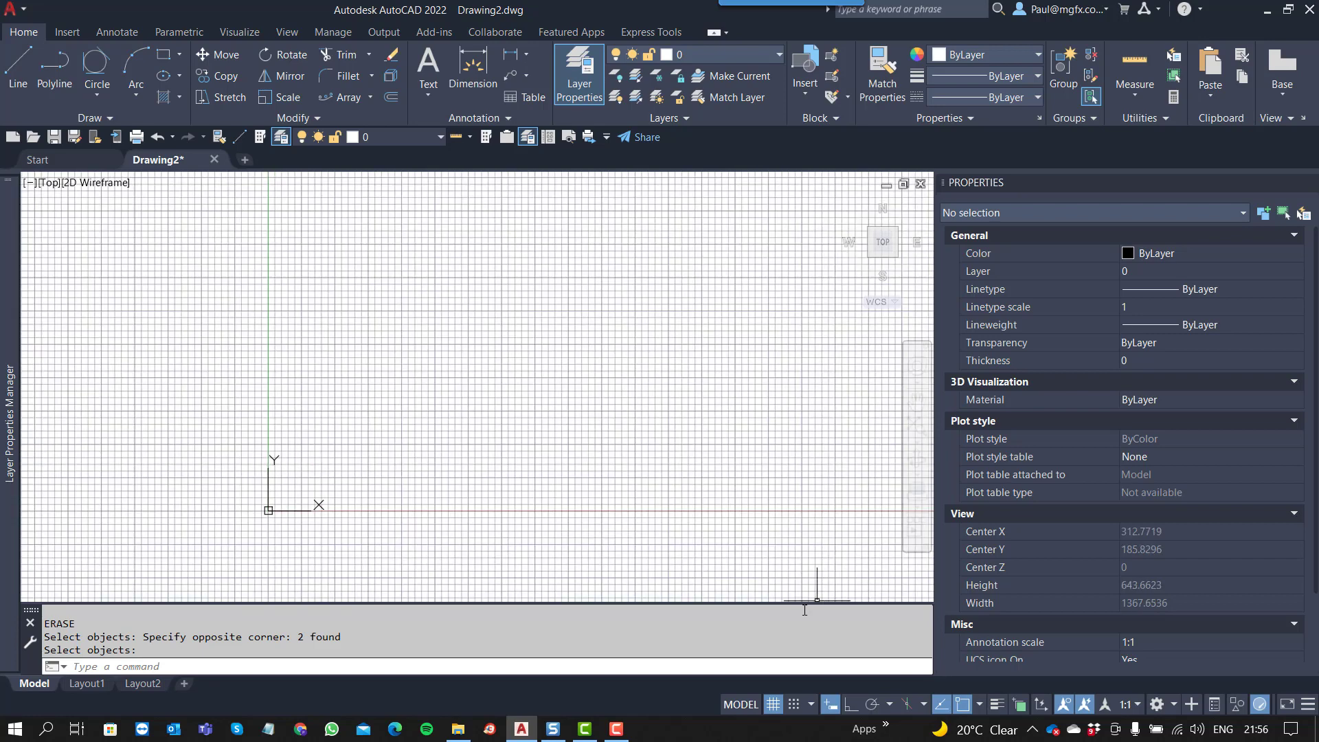
# Uncheck Adaptive grid in Grid Settings so a fixed grid shows only within 0,0–500,500
pyautogui.rightClick(773, 704)
pyautogui.click(734, 686)
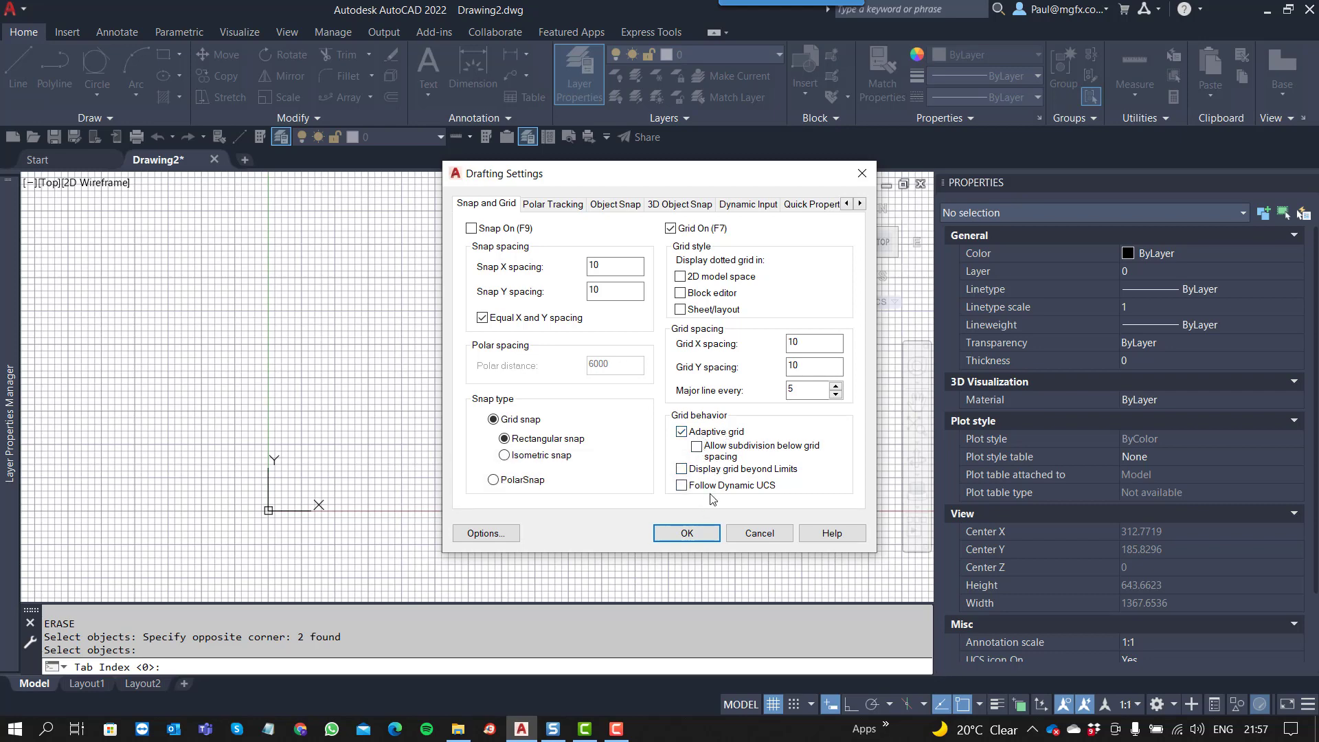
pyautogui.click(681, 431)
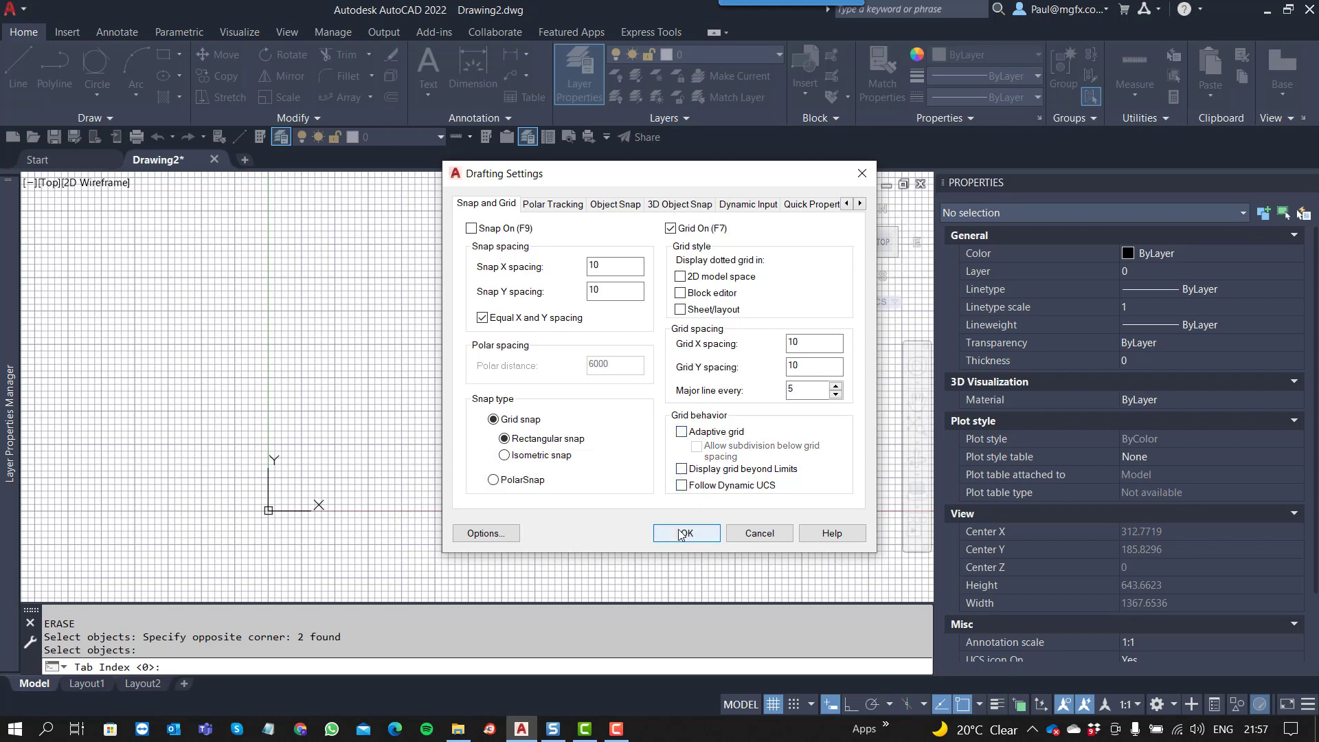
pyautogui.click(681, 535)
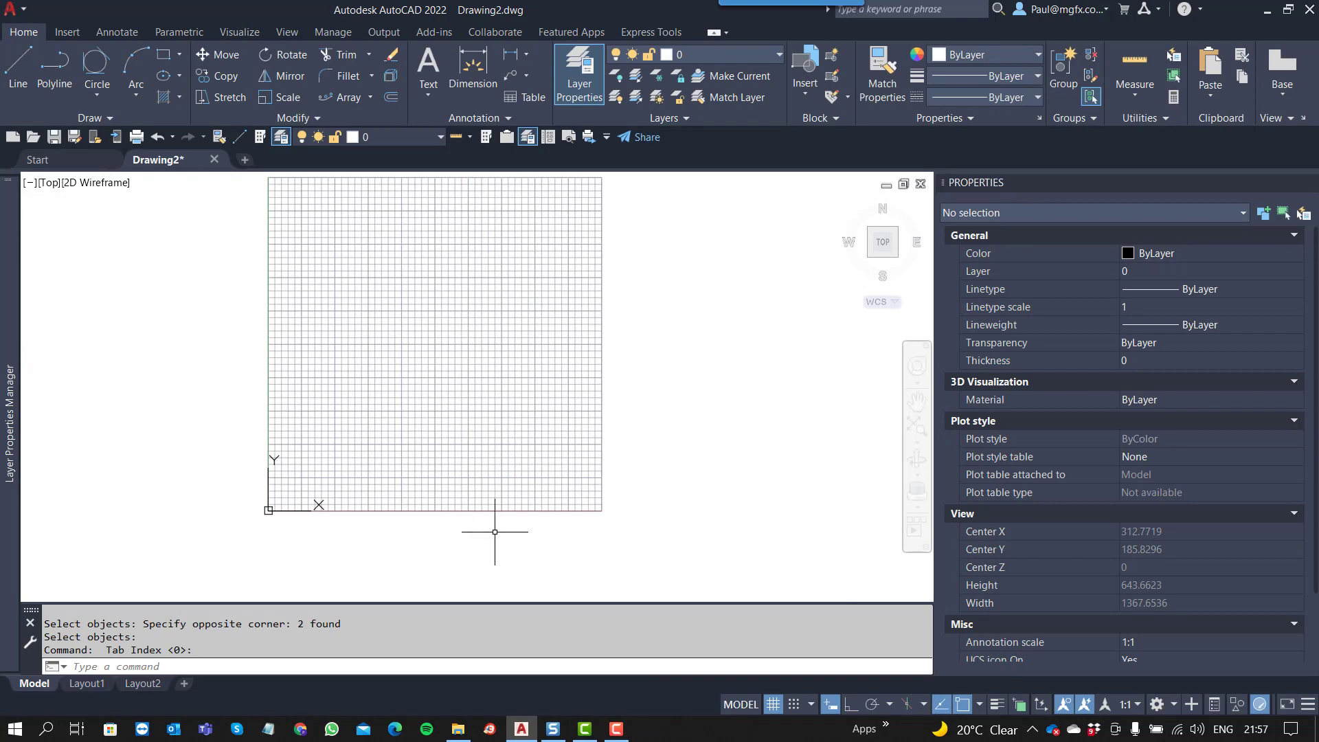
# Zoom out and pan around the 500×500 limits until the grid vanishes, leaving the origin marker
pyautogui.scroll(-2, 494, 535)
pyautogui.scroll(-2, 484, 526)
pyautogui.scroll(7, 416, 517)
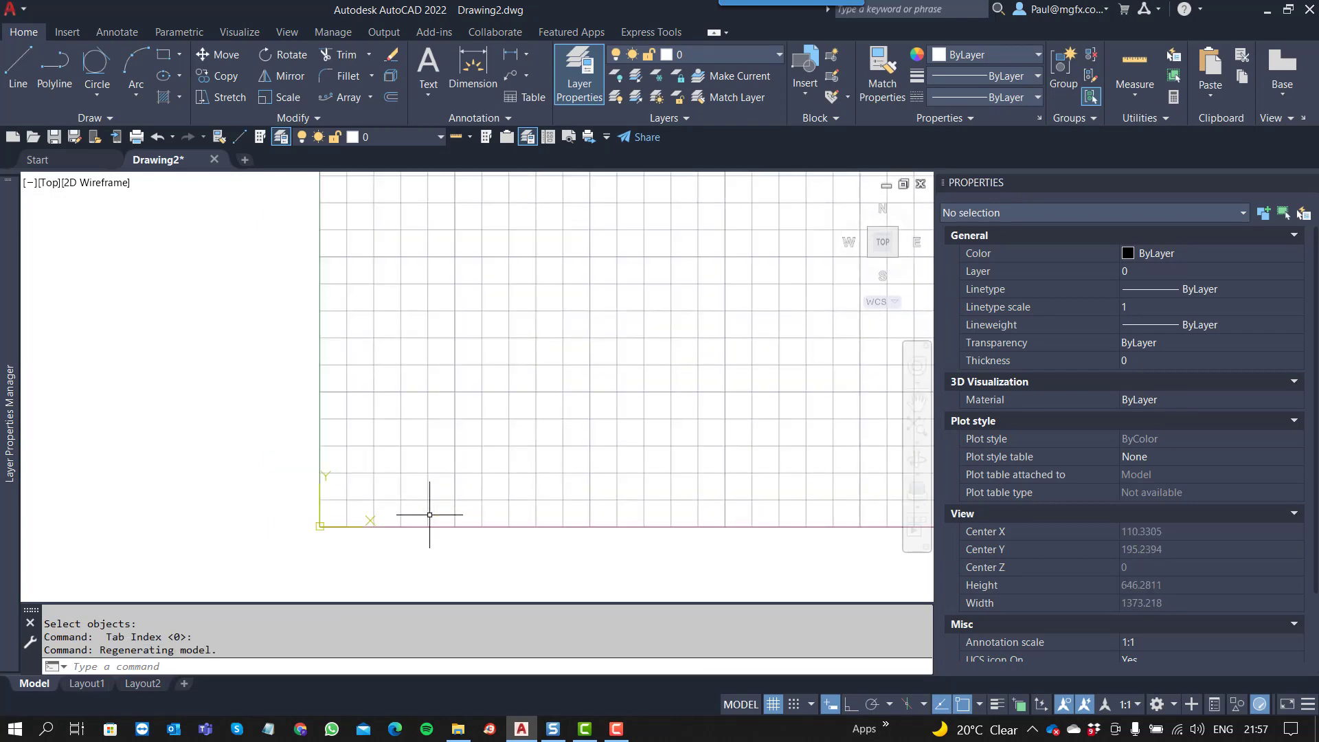
pyautogui.scroll(-2, 636, 529)
pyautogui.moveTo(636, 530); pyautogui.dragTo(215, 524, button='middle')
pyautogui.scroll(-1, 449, 524)
pyautogui.moveTo(530, 433); pyautogui.dragTo(565, 447, button='middle')
pyautogui.scroll(-1, 559, 494)
pyautogui.moveTo(607, 327); pyautogui.dragTo(624, 286, button='middle')
pyautogui.scroll(-2, 620, 355)
pyautogui.scroll(-2, 622, 364)
pyautogui.scroll(4, 532, 398)
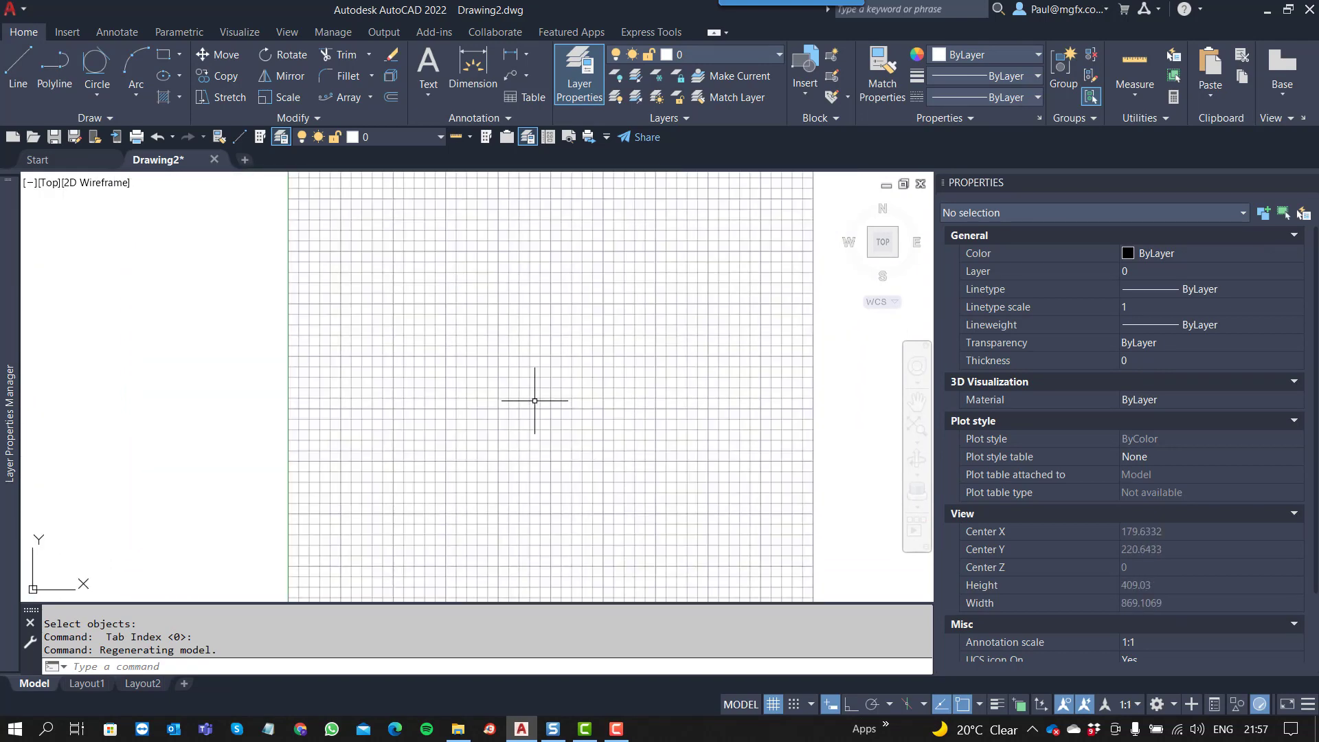
pyautogui.scroll(-4, 541, 412)
pyautogui.scroll(2, 541, 453)
pyautogui.moveTo(595, 434)
pyautogui.mouseDown(button='middle')
pyautogui.moveTo(572, 499)
pyautogui.moveTo(593, 427)
pyautogui.mouseUp(button='middle')
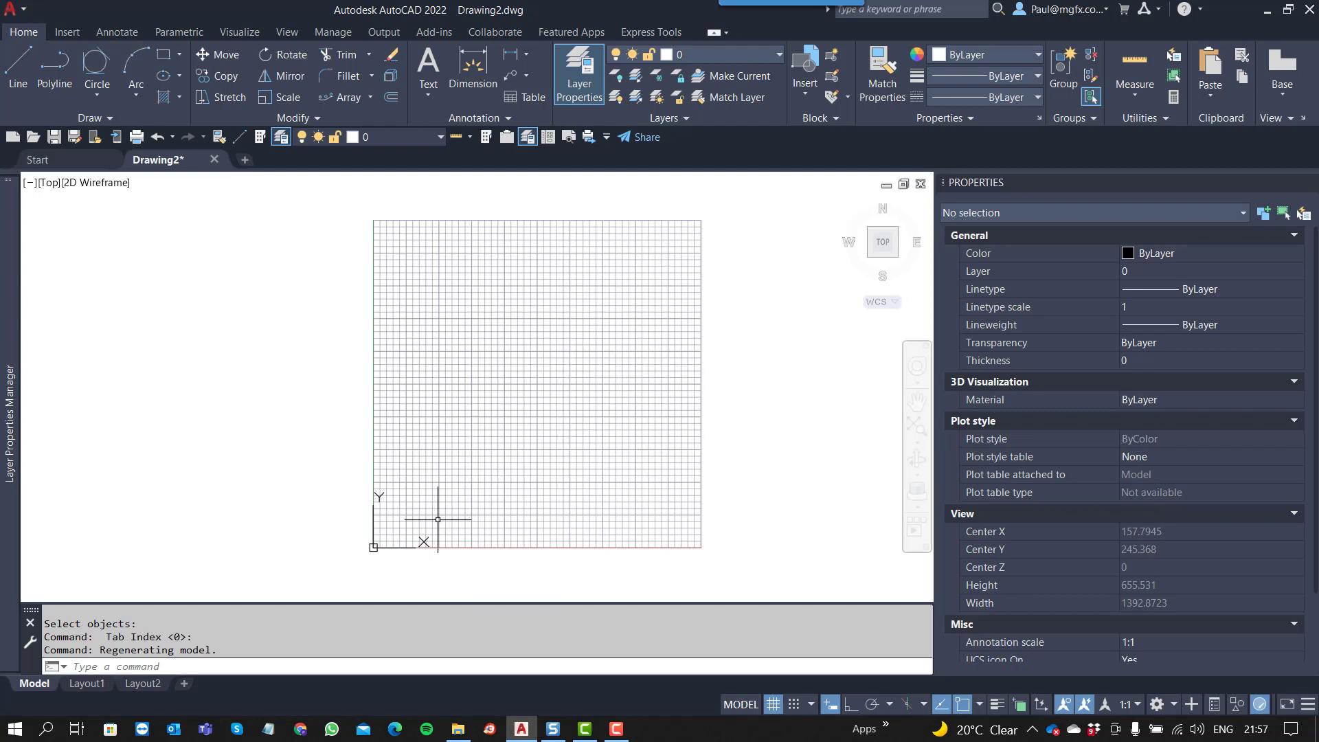
pyautogui.scroll(-5, 599, 496)
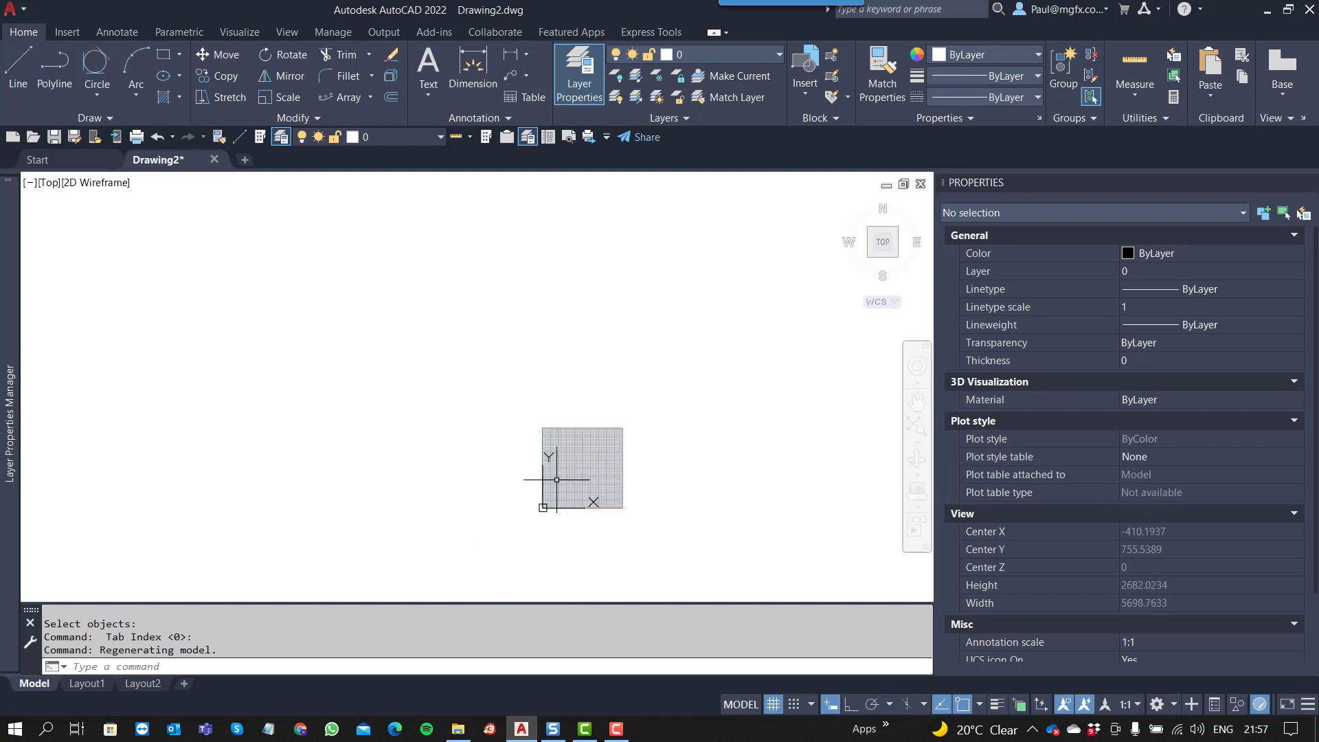
pyautogui.scroll(-3, 543, 481)
pyautogui.scroll(-8, 491, 476)
pyautogui.moveTo(588, 477)
pyautogui.mouseDown(button='middle')
pyautogui.moveTo(476, 465)
pyautogui.moveTo(346, 475)
pyautogui.moveTo(463, 473)
pyautogui.mouseUp(button='middle')
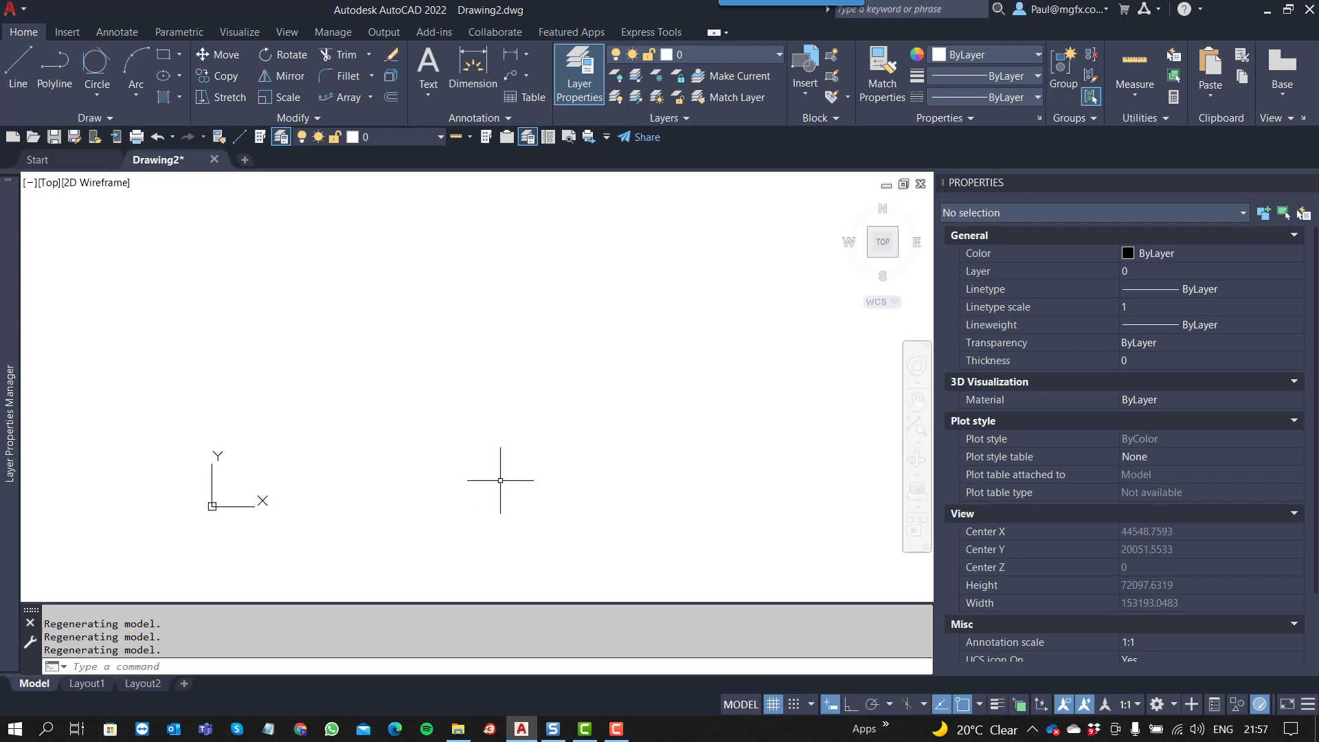
# Zoom extents so the limits grid around 250,250 fits the view
pyautogui.write('z')
pyautogui.press('Return')
pyautogui.write('e')
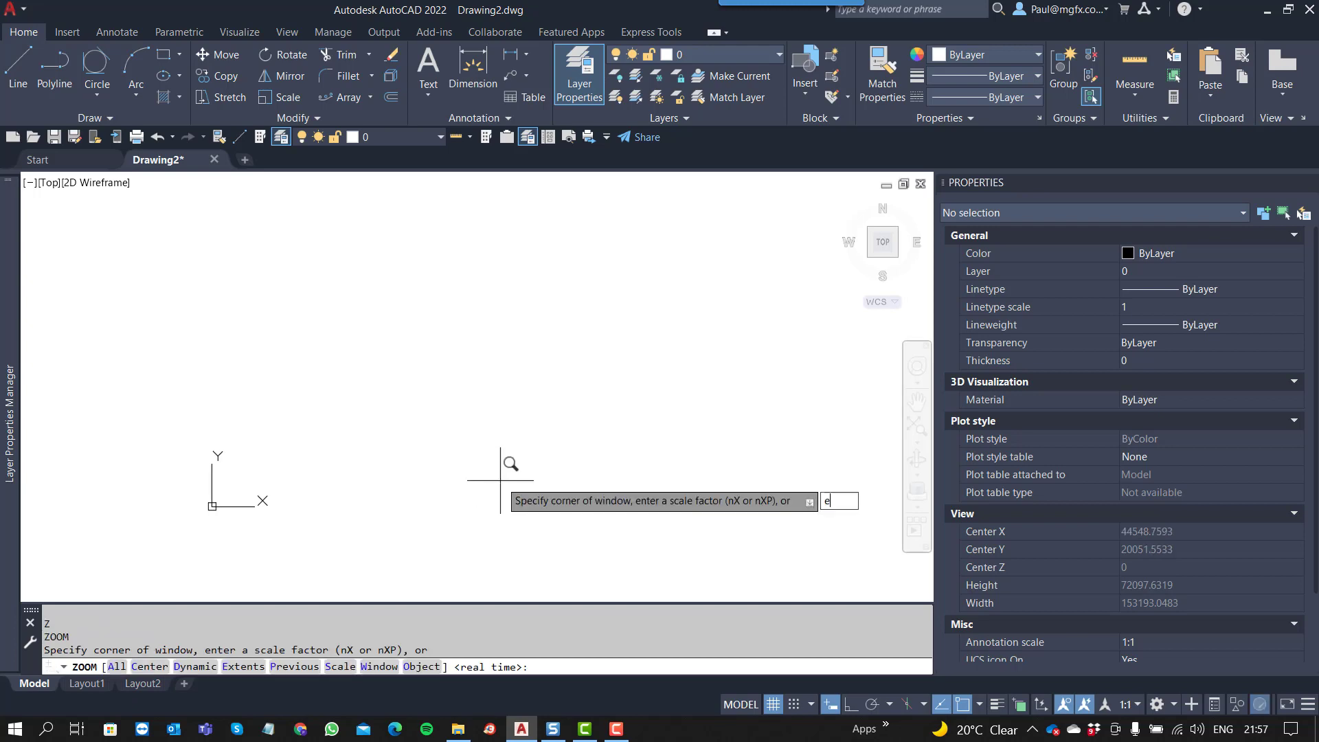
pyautogui.press('Return')
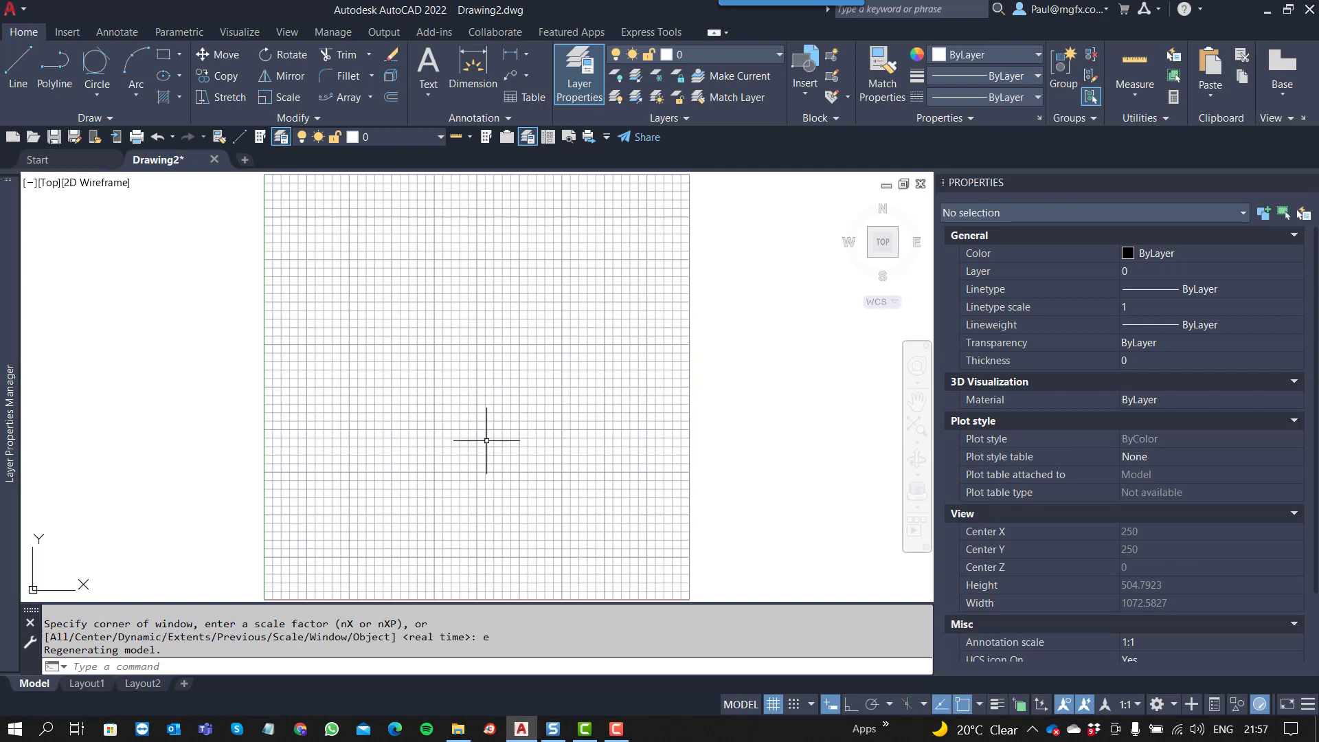
pyautogui.scroll(-5, 486, 442)
pyautogui.scroll(4, 530, 457)
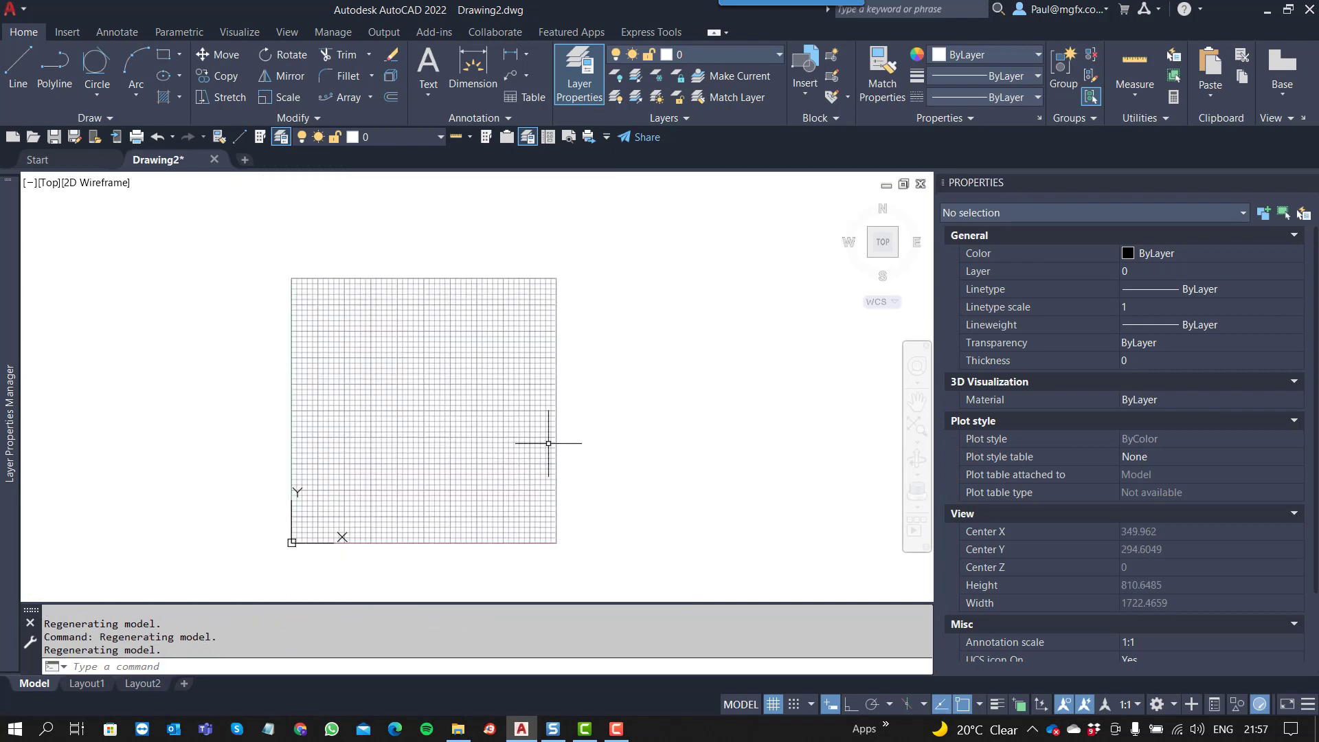
# Try ending a line outside the limits, confirm the point is refused, then cancel
pyautogui.write('l')
pyautogui.press('Return')
pyautogui.click(446, 443)
pyautogui.click(674, 399)
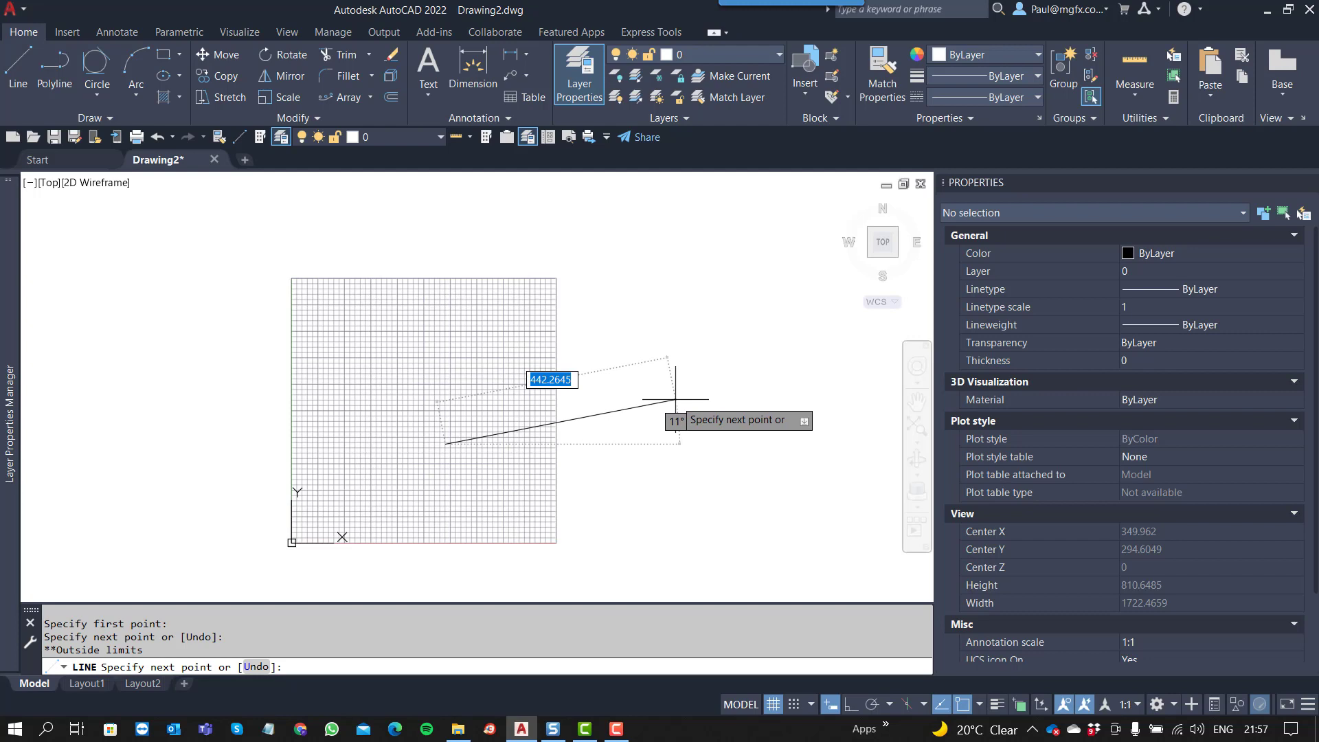
pyautogui.press('Down')
pyautogui.click(661, 419)
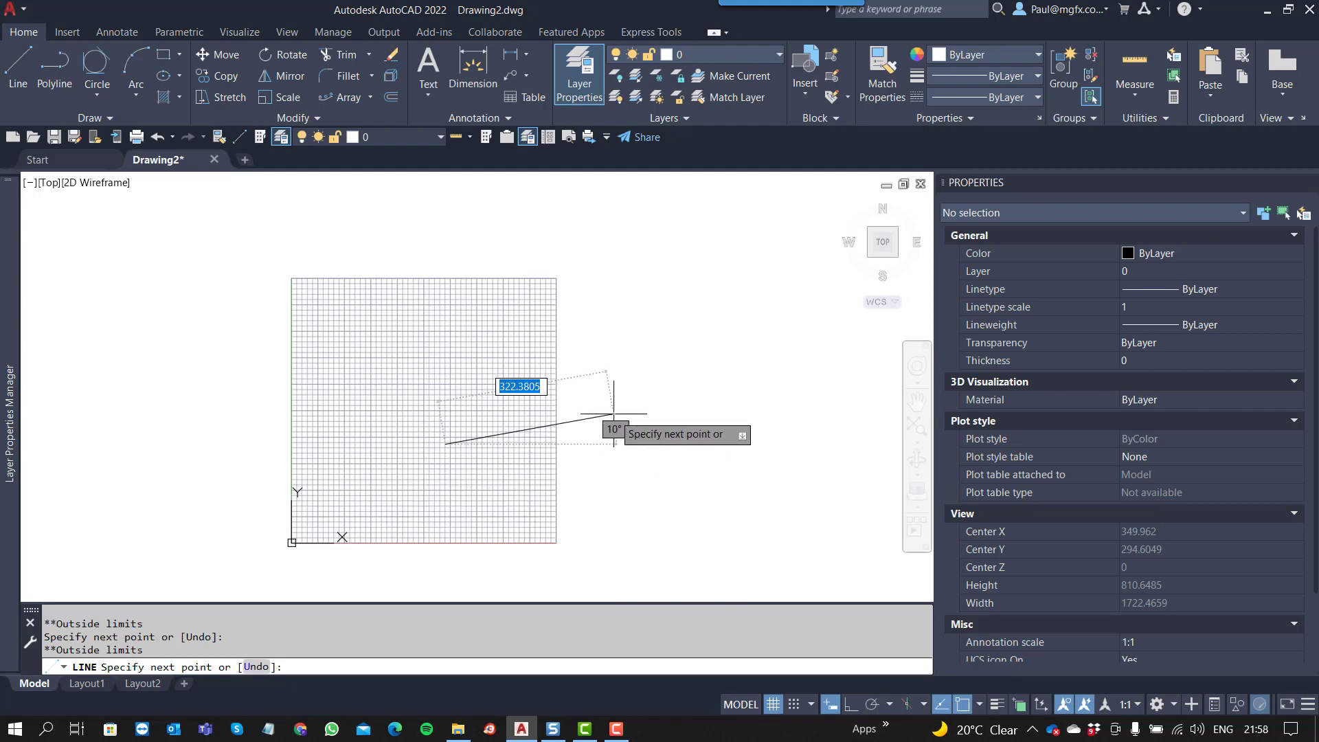
pyautogui.press('Escape')
pyautogui.press('Escape')
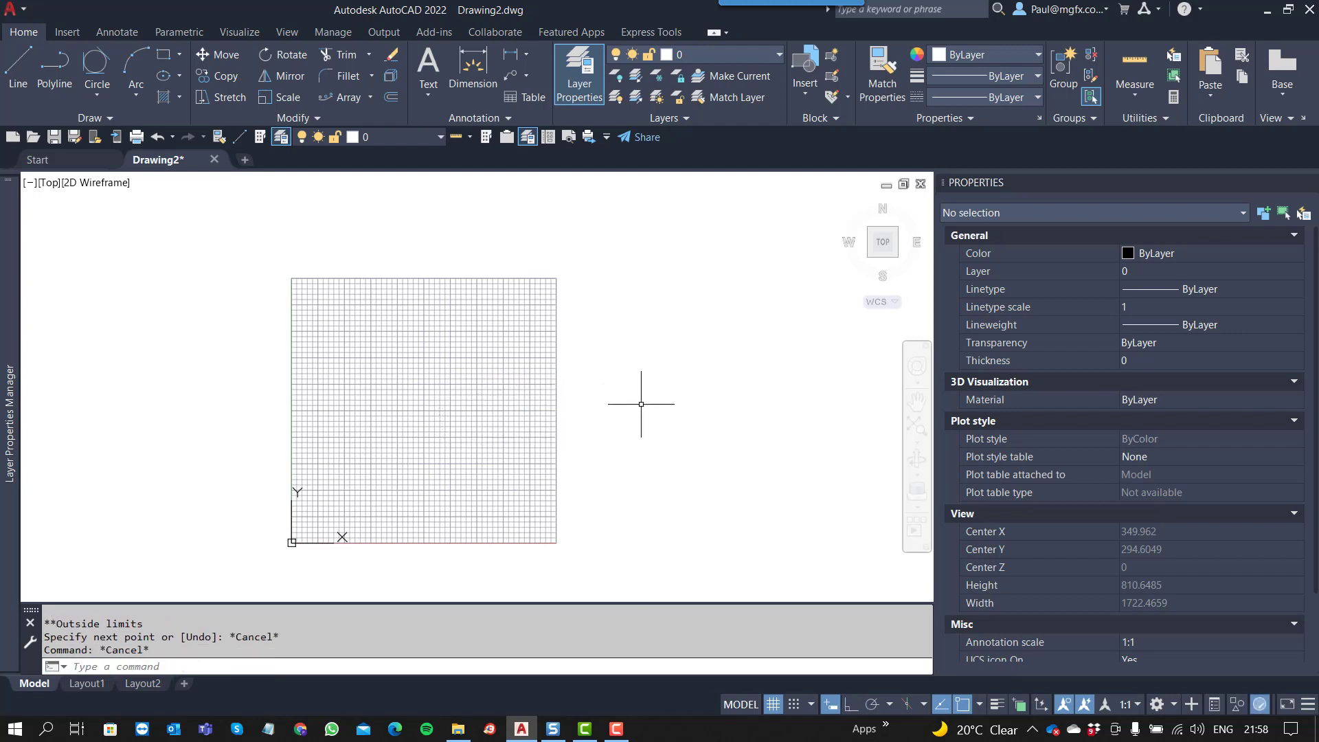
pyautogui.press('Escape')
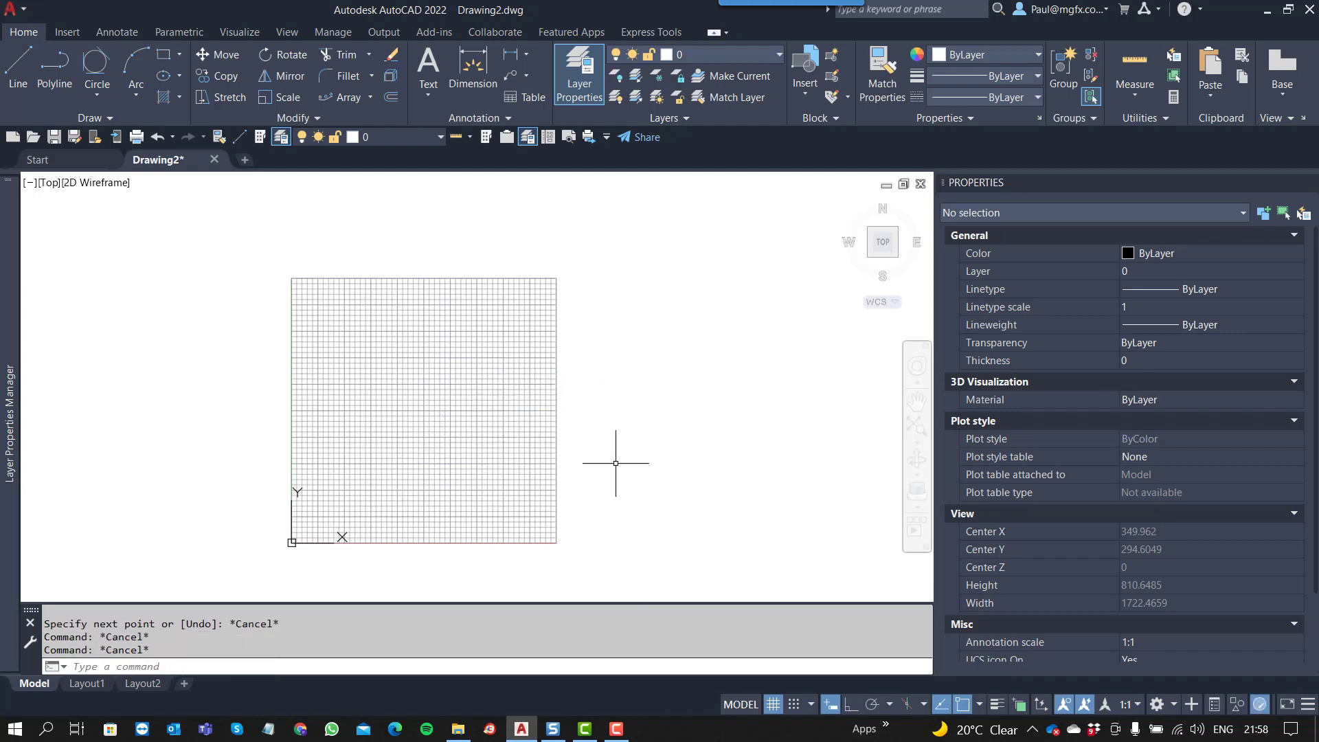
# Zoom extents again to refit the grid area
pyautogui.write('z')
pyautogui.press('Return')
pyautogui.write('e')
pyautogui.press('Return')
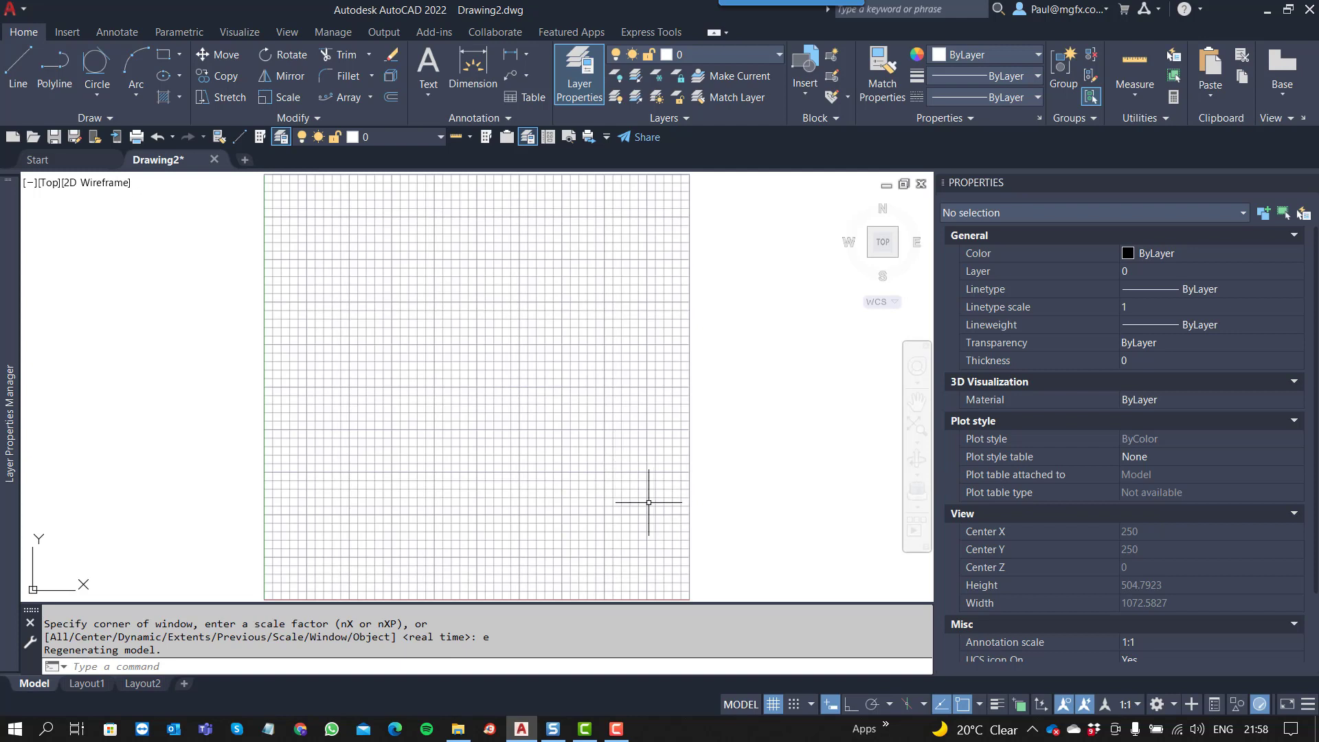
# Turn limit checking OFF with the LIMITS command
pyautogui.write('limi')
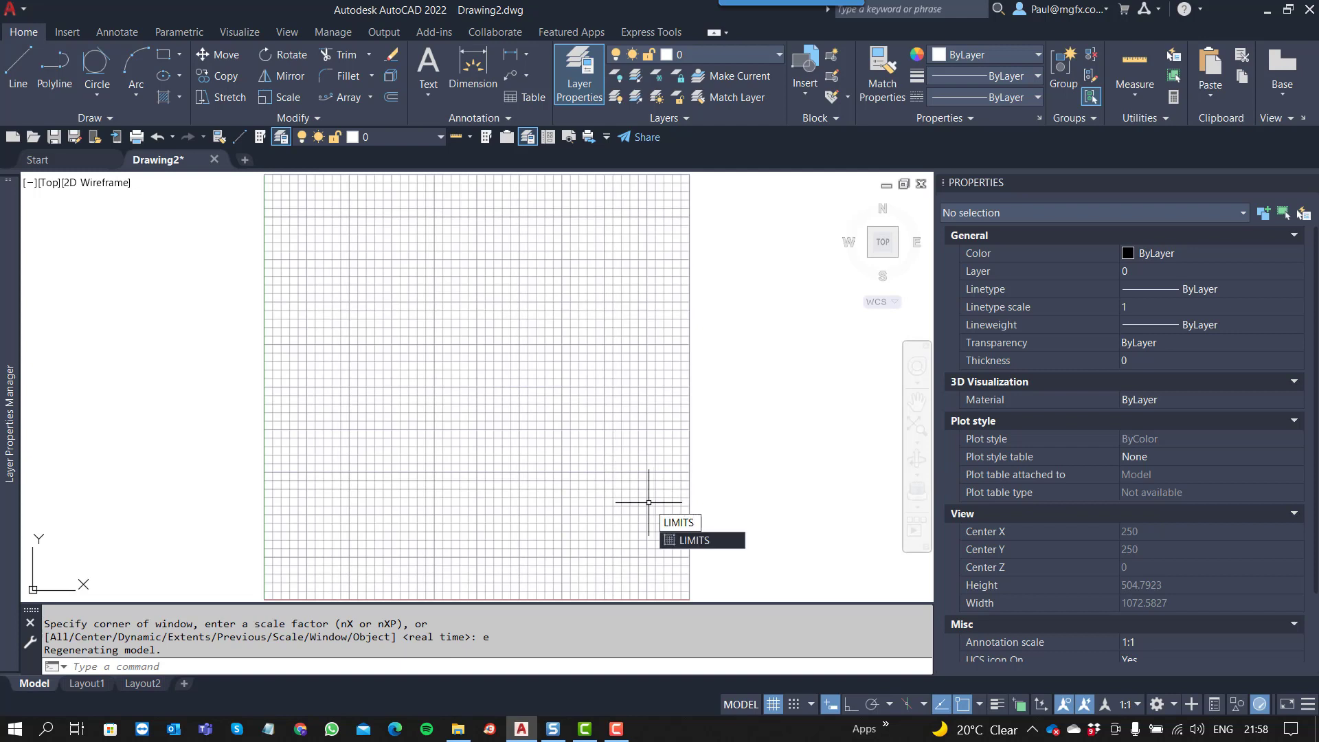
pyautogui.press('Return')
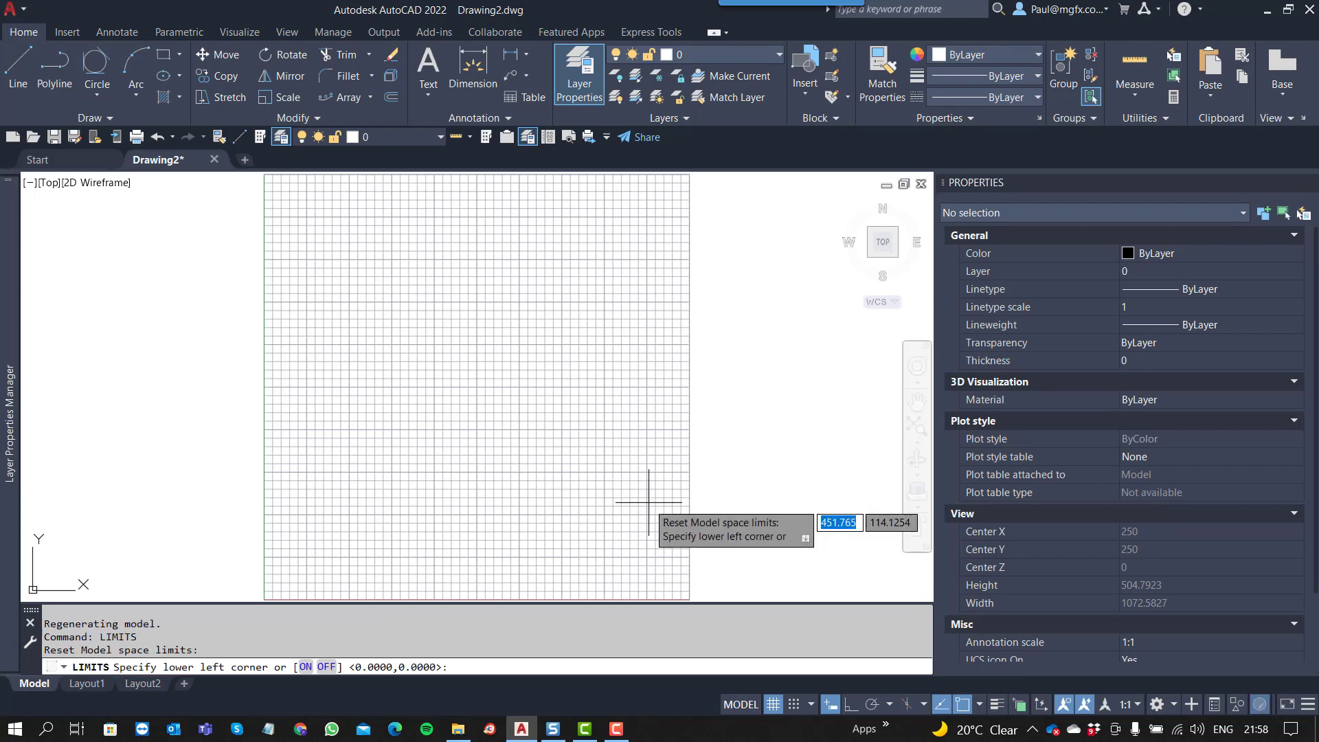
pyautogui.click(324, 667)
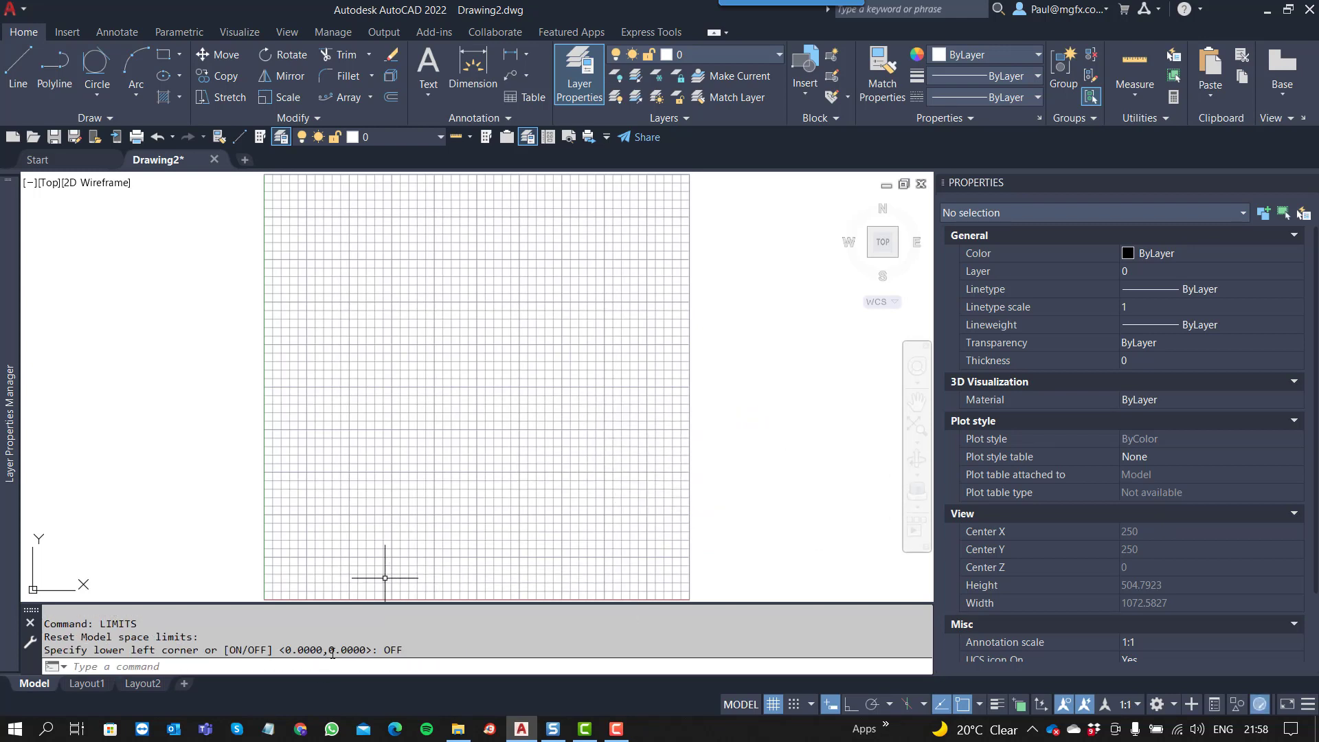
pyautogui.scroll(-1, 436, 456)
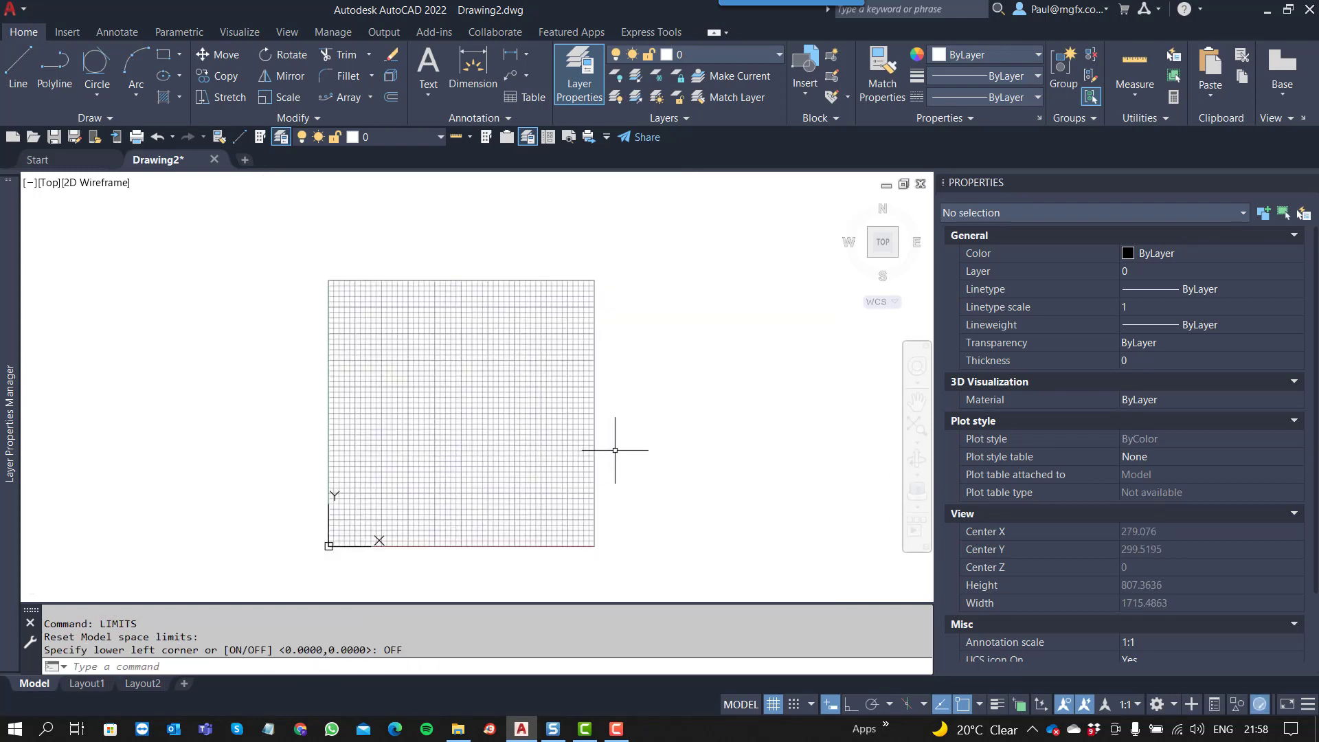
pyautogui.moveTo(615, 450); pyautogui.dragTo(518, 452, button='middle')
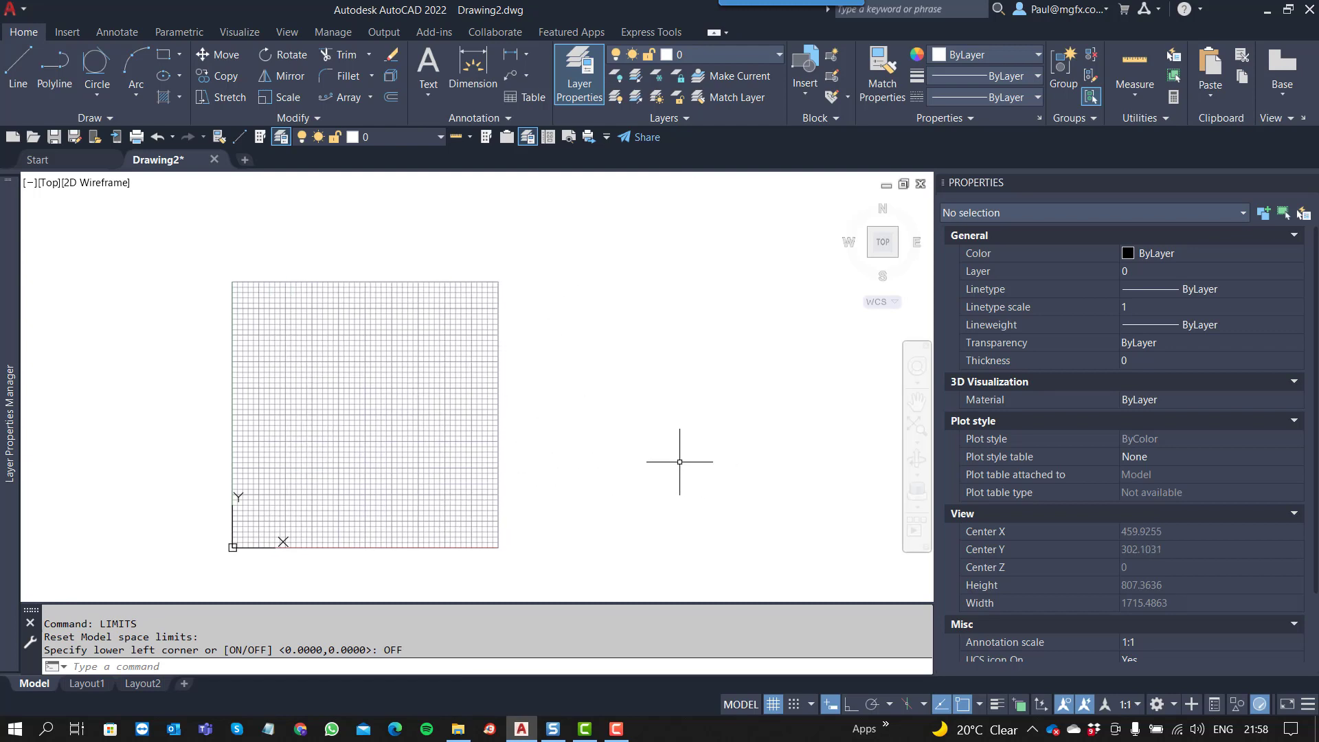
# Draw a test line from inside the grid to a point beyond its right edge
pyautogui.write('l')
pyautogui.press('Return')
pyautogui.click(344, 457)
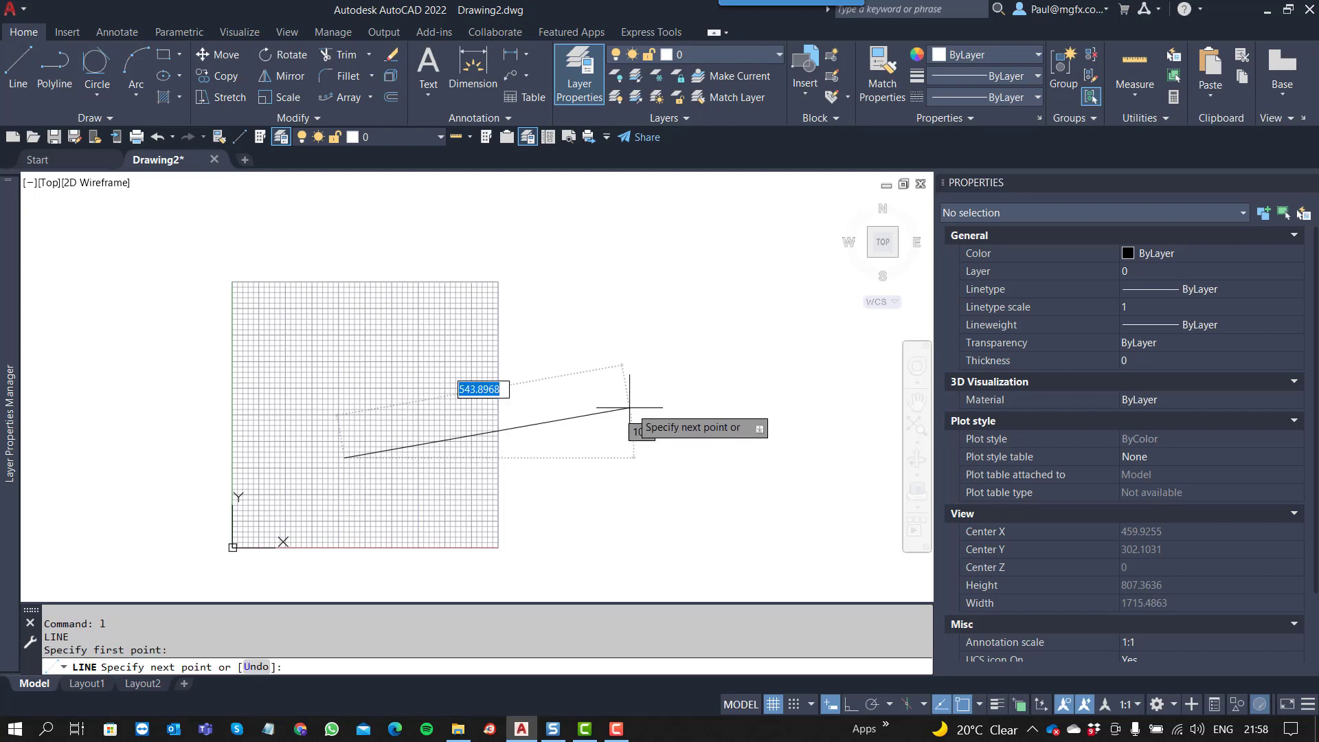
pyautogui.click(619, 460)
pyautogui.press('Return')
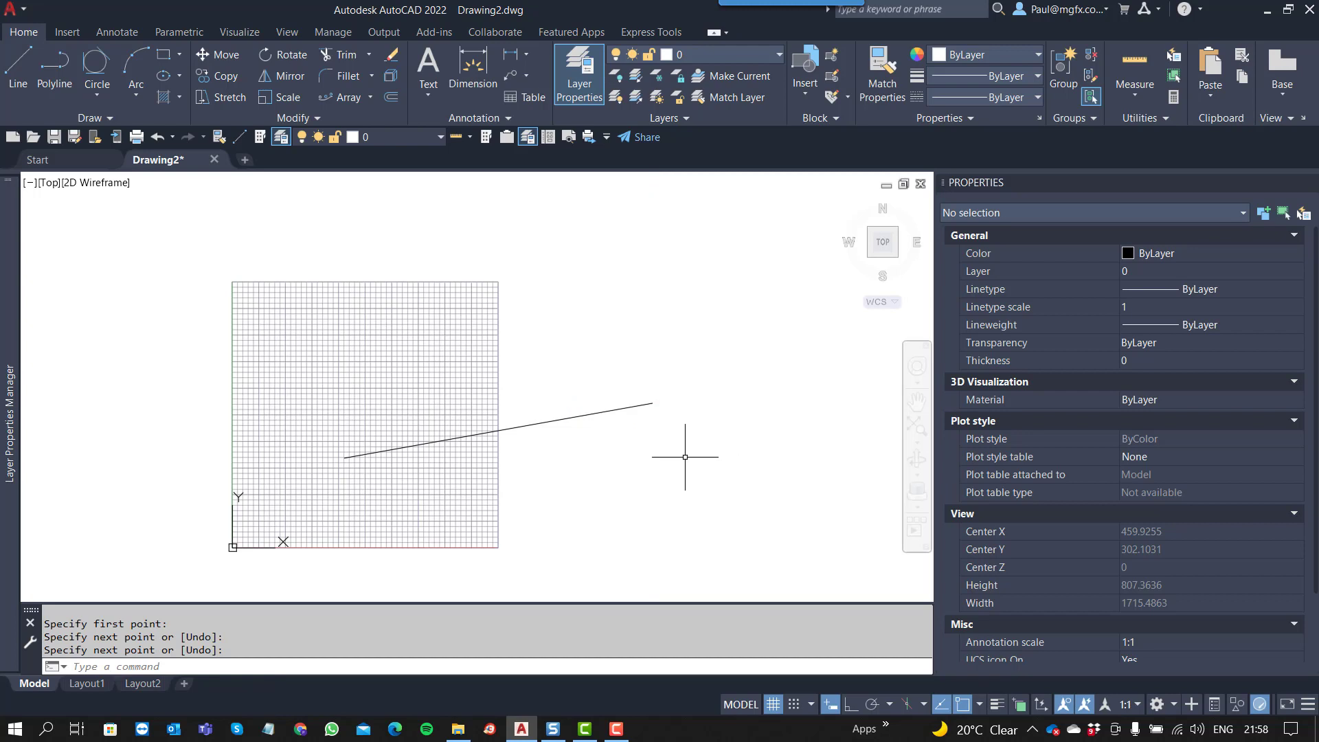
# Erase the test line using a crossing selection
pyautogui.write('e')
pyautogui.press('Return')
pyautogui.click(662, 456)
pyautogui.click(580, 397)
pyautogui.press('Return')
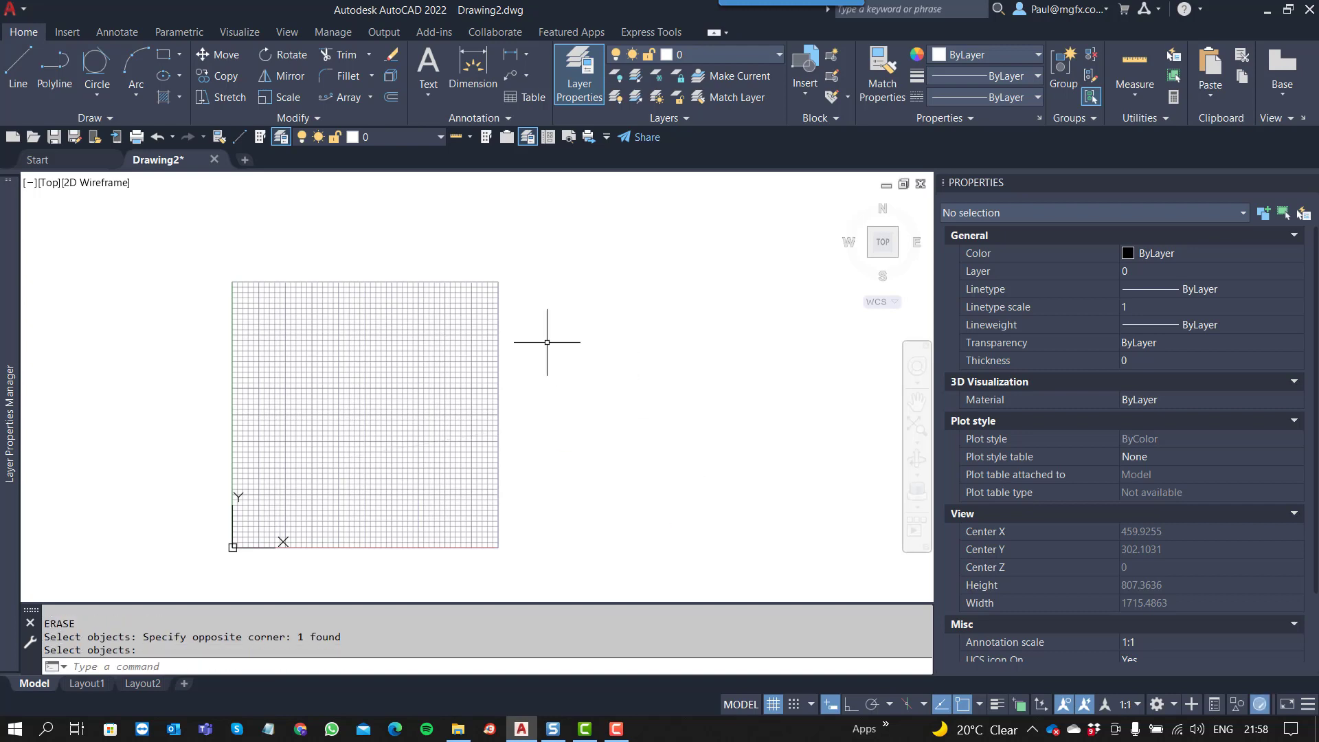
# Zoom extents to refit the 500×500 grid area
pyautogui.write('z')
pyautogui.press('Return')
pyautogui.write('e')
pyautogui.press('Return')
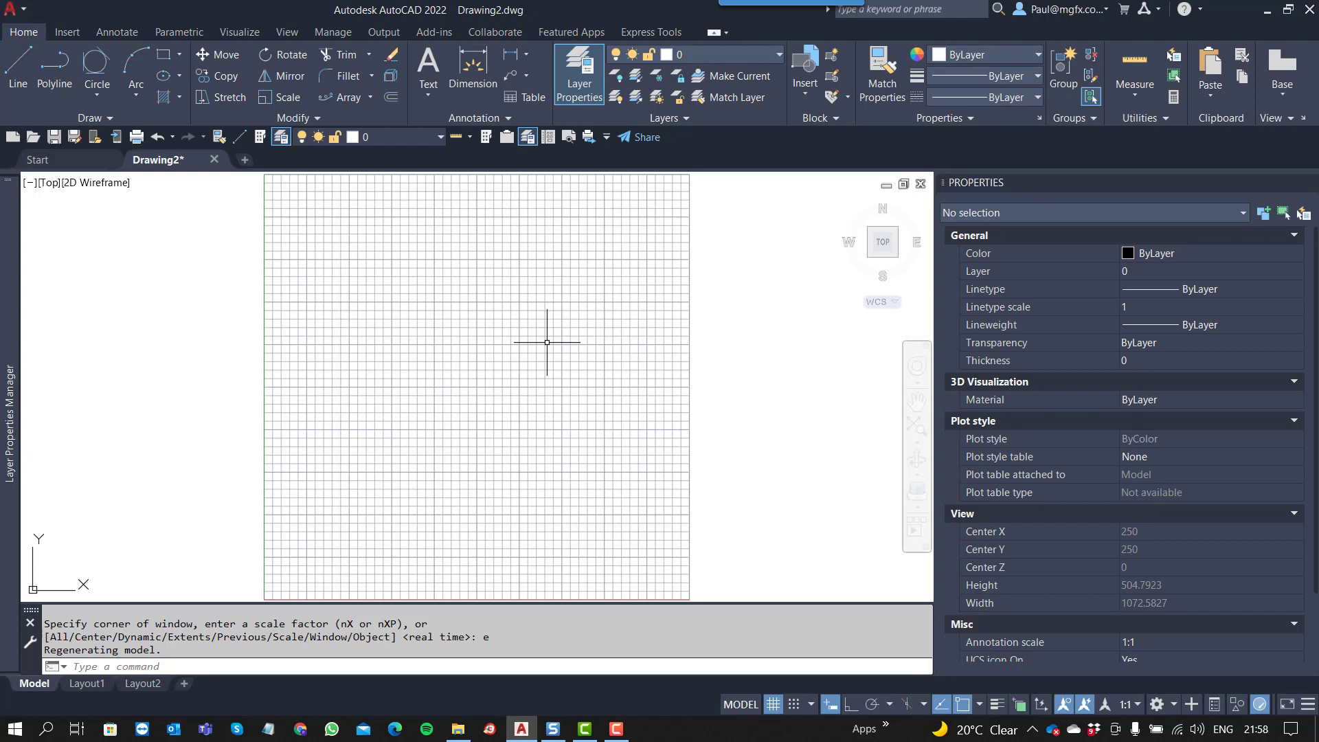
# Draw a circle centred at 0,0 with radius 100
pyautogui.scroll(-8, 443, 433)
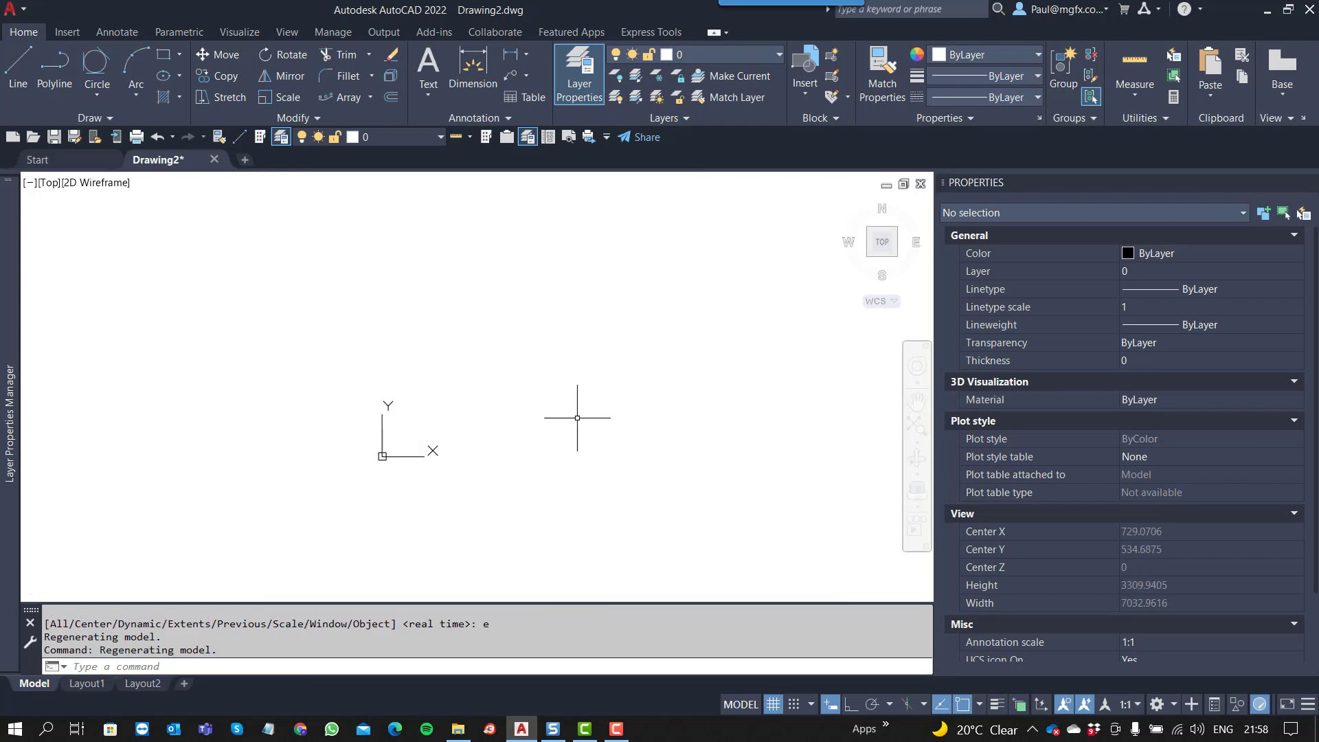
pyautogui.write('c')
pyautogui.press('Return')
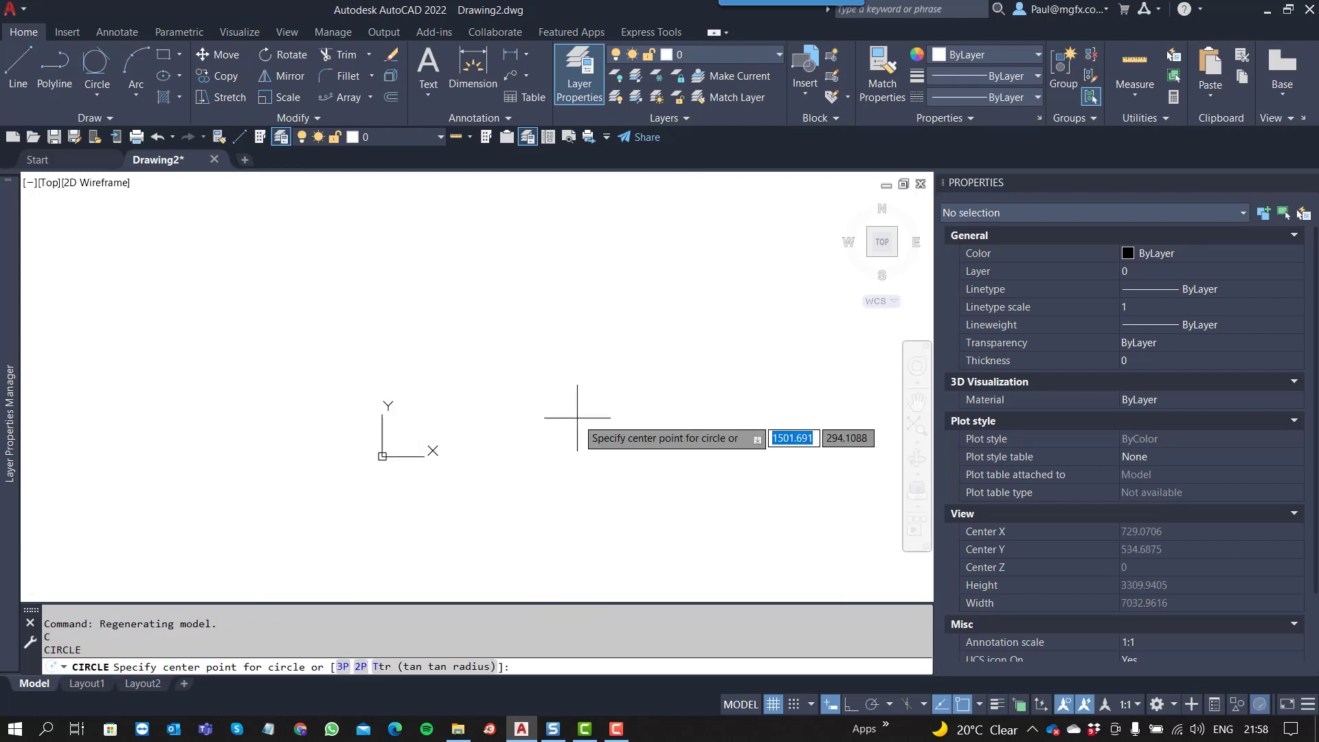
pyautogui.write('0,0')
pyautogui.press('Return')
pyautogui.write('100')
pyautogui.press('Return')
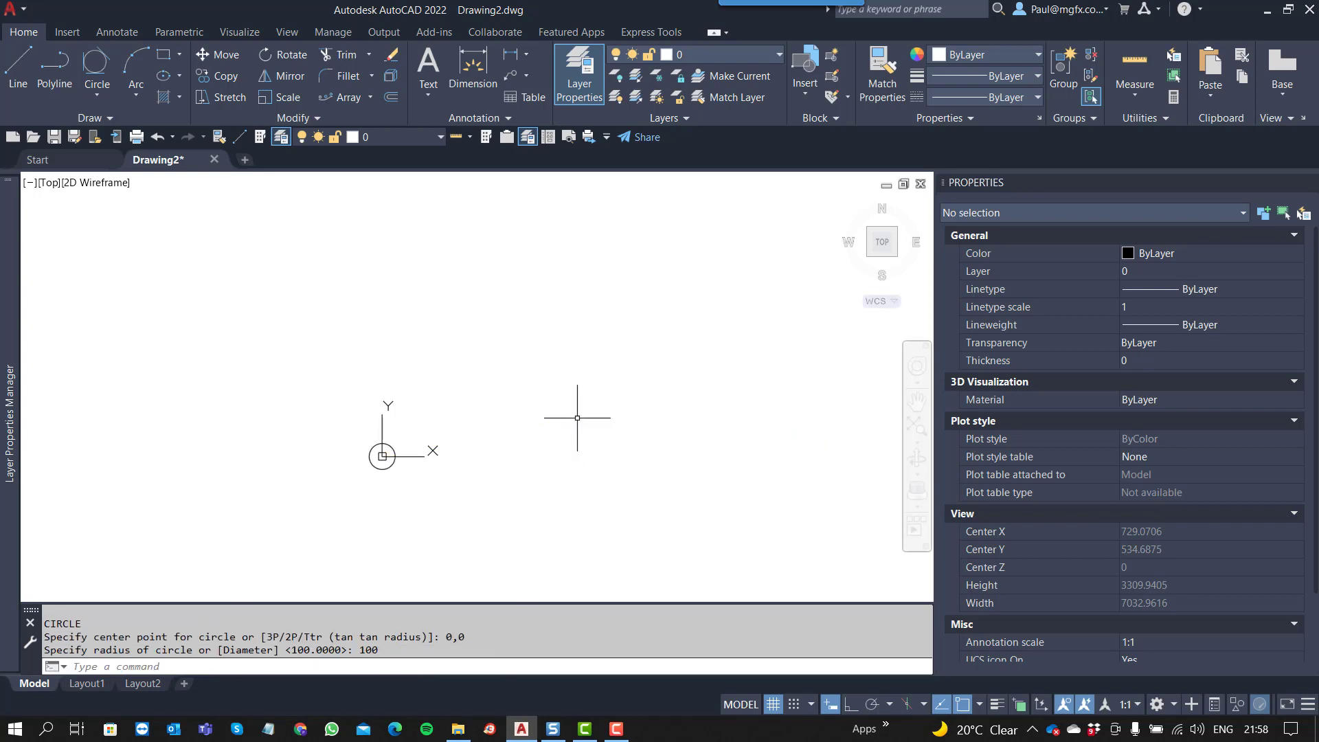
# Zoom extents to view the whole circle
pyautogui.write('z')
pyautogui.press('Return')
pyautogui.write('e')
pyautogui.press('Return')
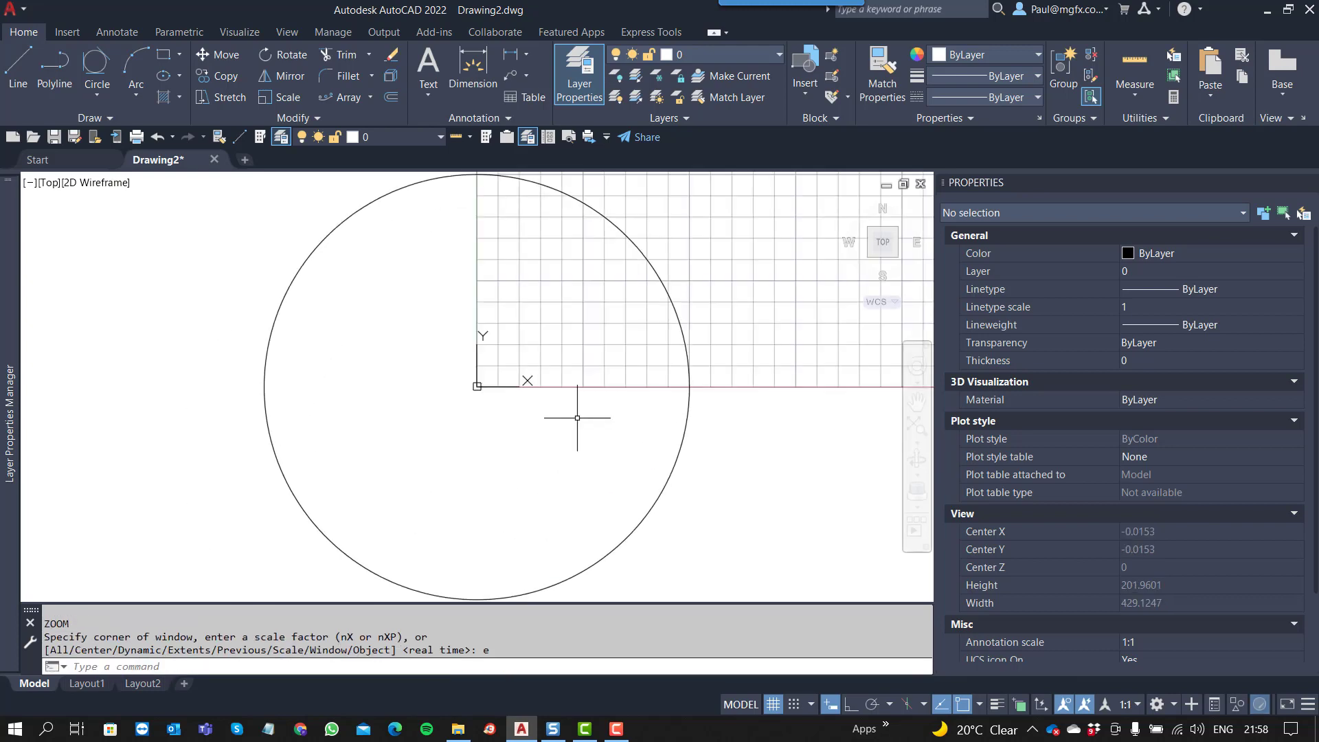
# Erase the circle with a crossing selection, leaving the drawing empty
pyautogui.press('Escape')
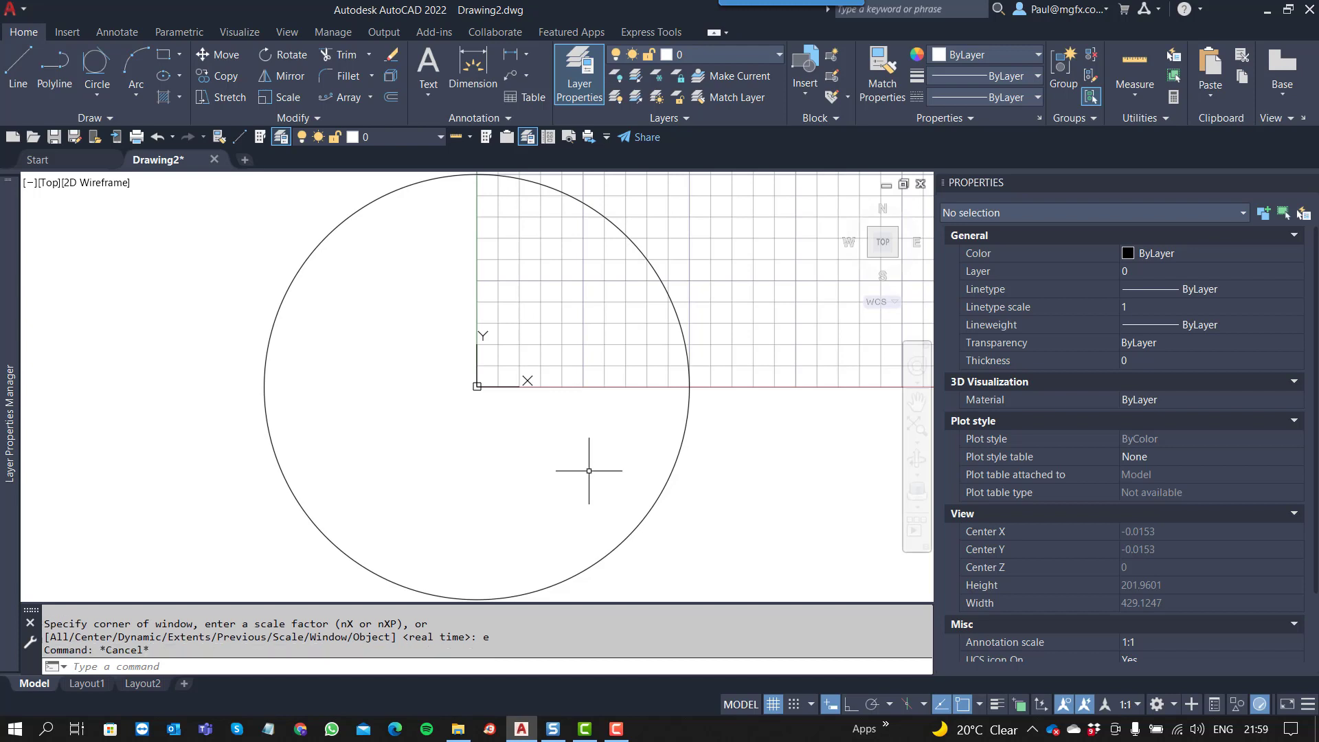
pyautogui.press('Escape')
pyautogui.write('e')
pyautogui.press('Return')
pyautogui.click(680, 478)
pyautogui.click(605, 477)
pyautogui.press('Return')
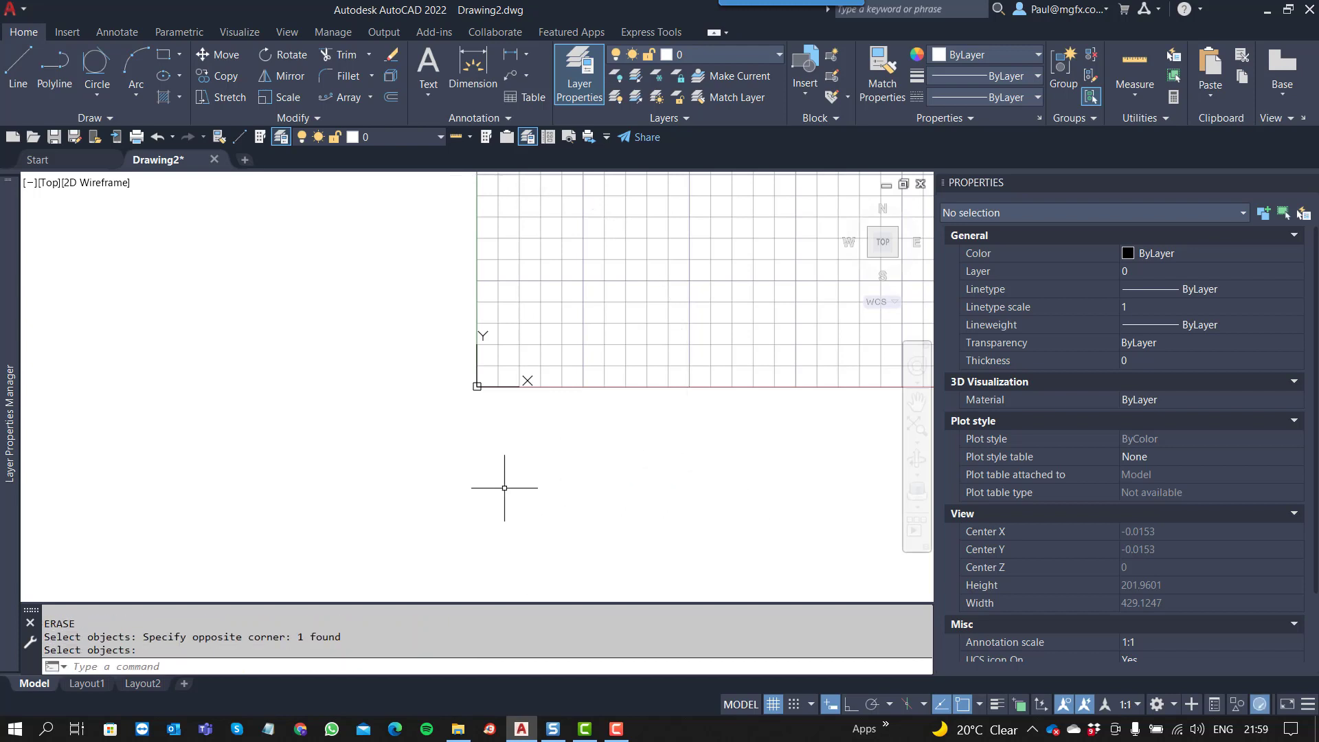
# Zoom the view out and back in to centre the full 500×500 grid
pyautogui.scroll(-8, 539, 416)
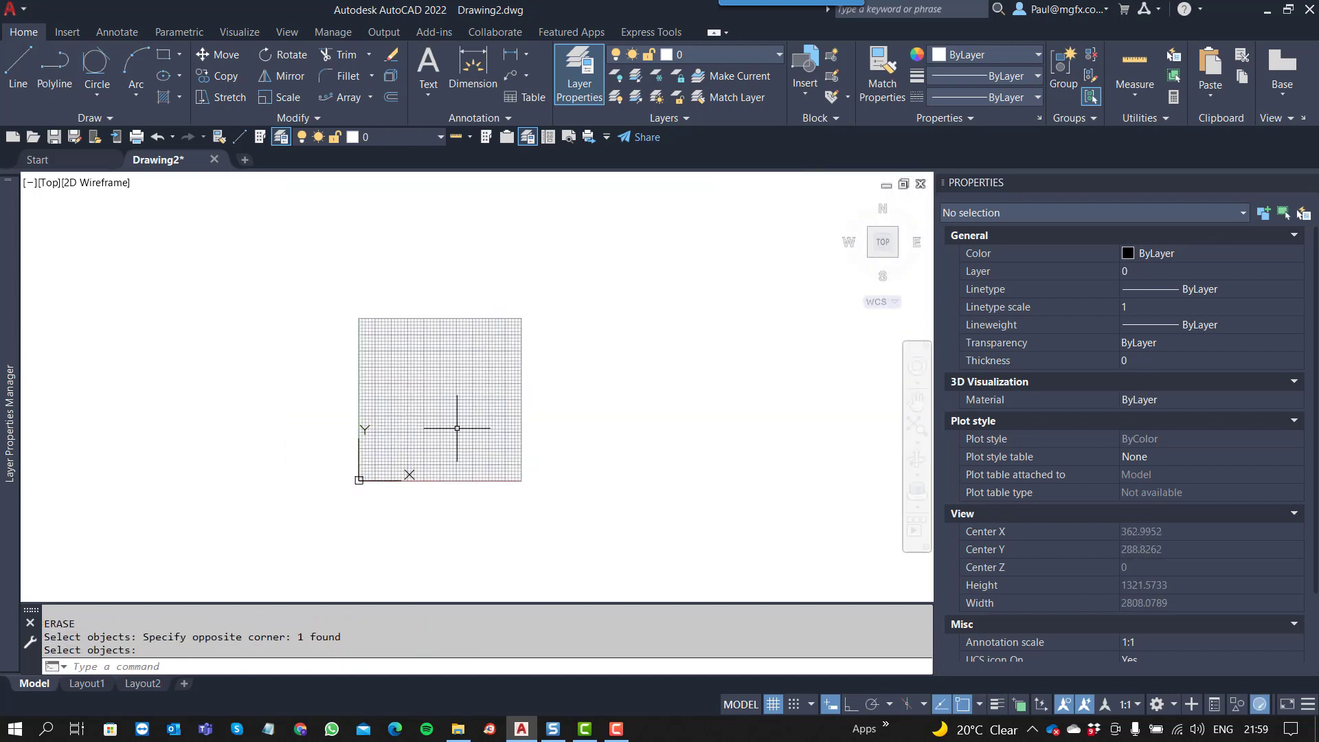
pyautogui.scroll(3, 474, 425)
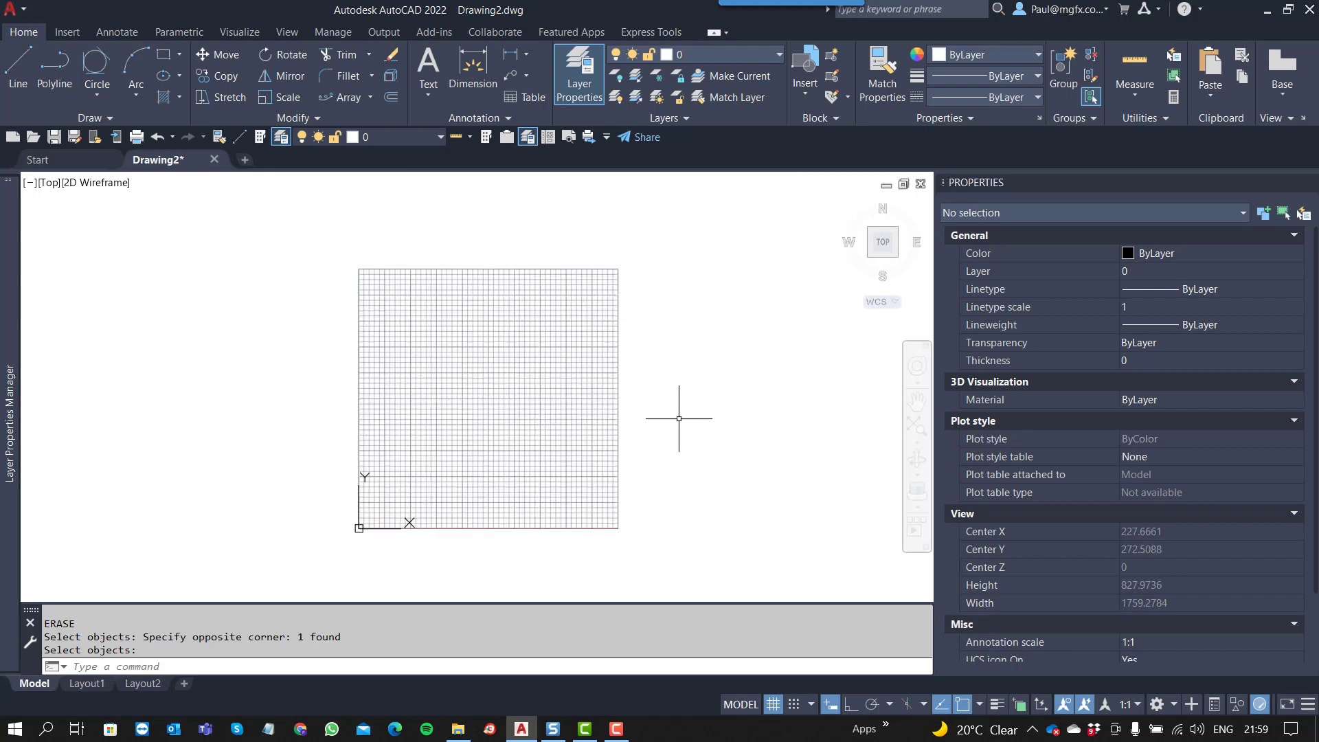